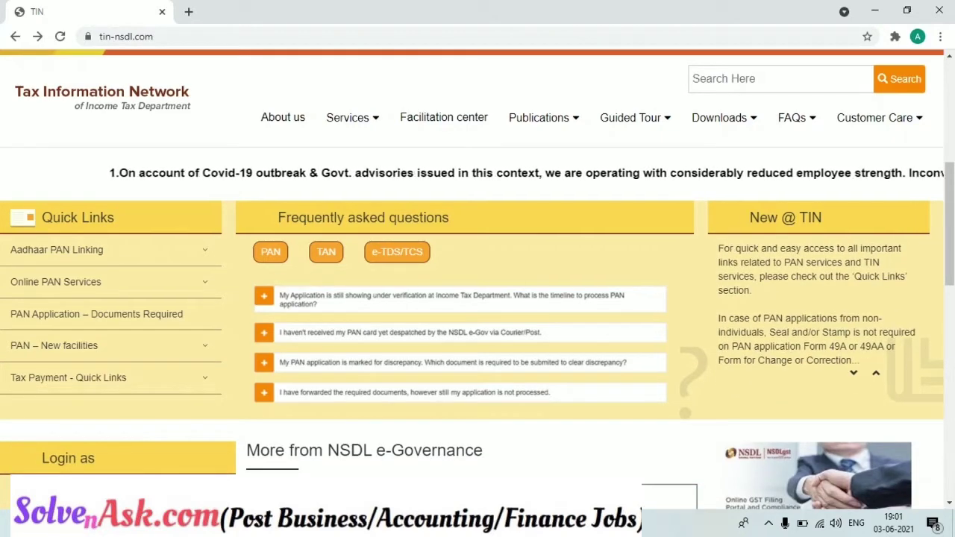
- On the TIN NSDL home page, expand Tax Payment quick links to reveal Pay Taxes Online
right_click(498, 524)
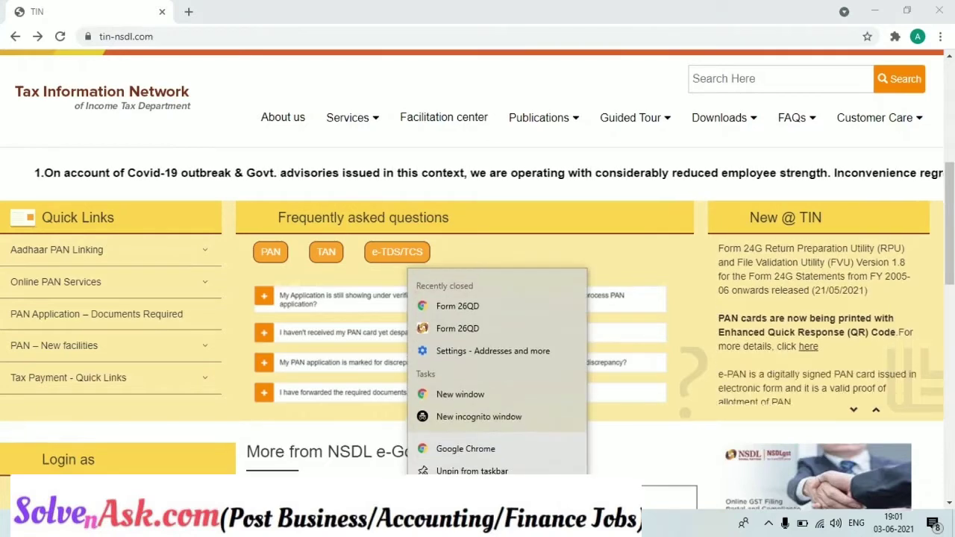
left_click(680, 442)
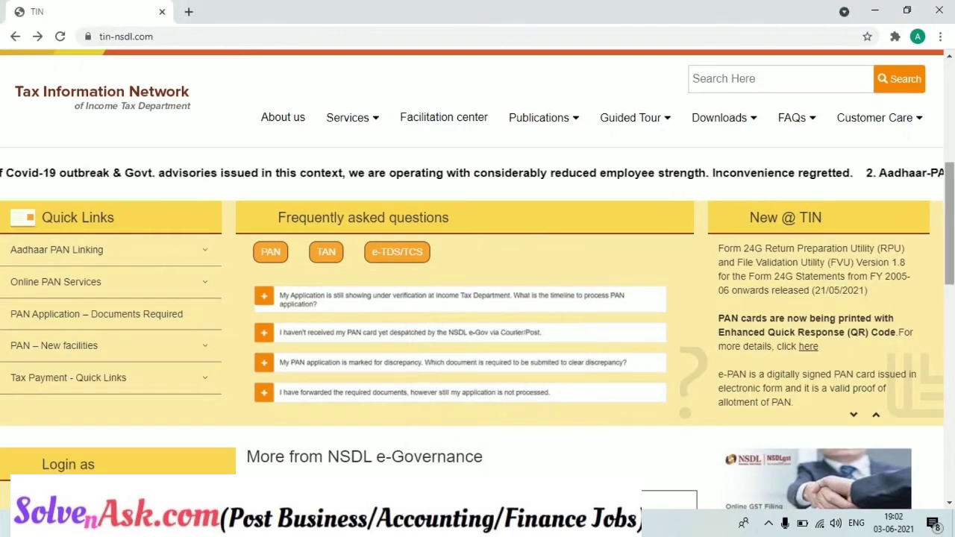
scroll(478, 298, "up", 5)
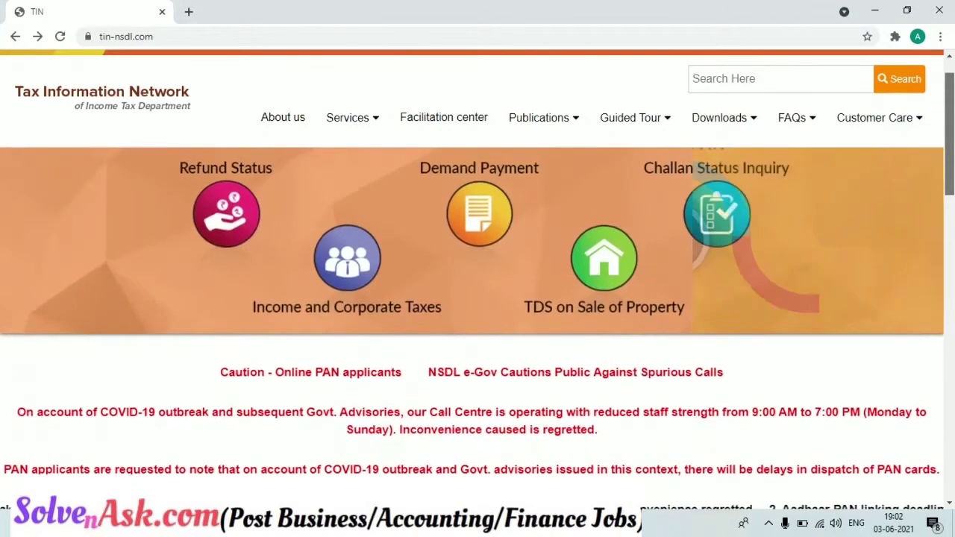
scroll(950, 88, "up", 1)
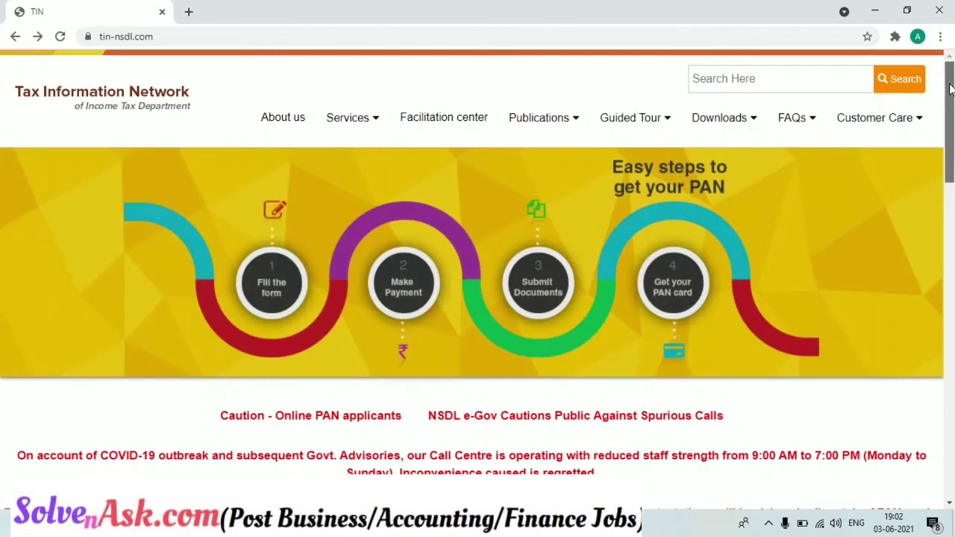
left_click_drag(950, 88, 948, 190)
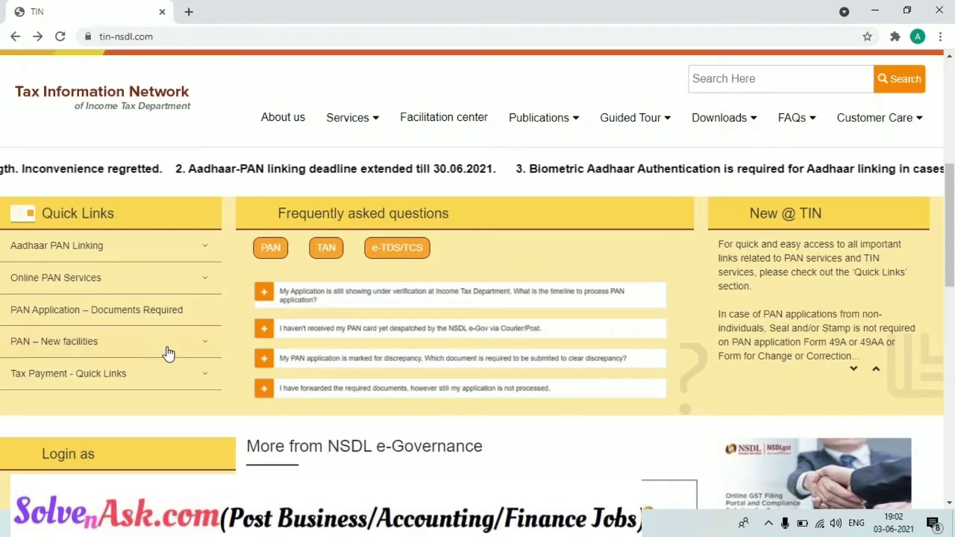
left_click(141, 377)
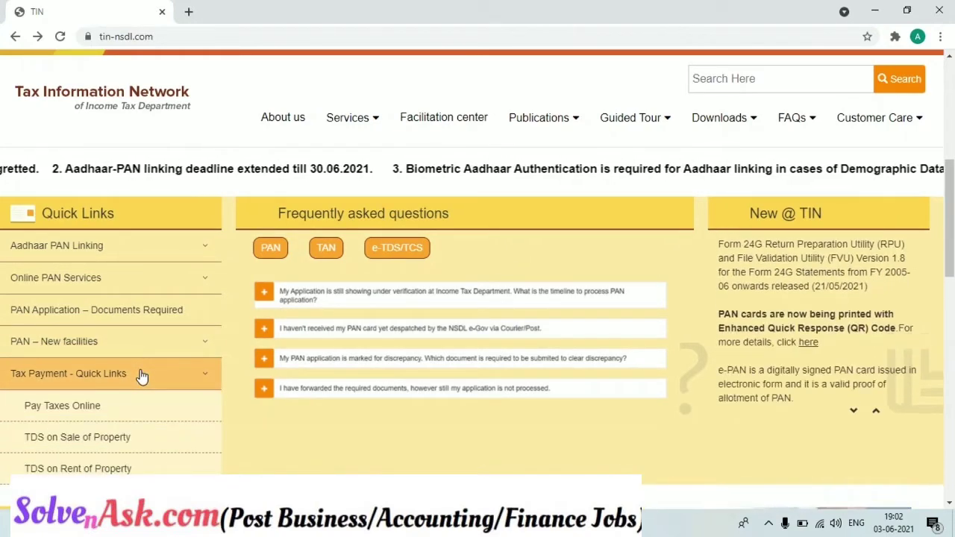
- Open Pay Taxes Online in a new tab and start the Form 26QD challan
left_click(132, 408)
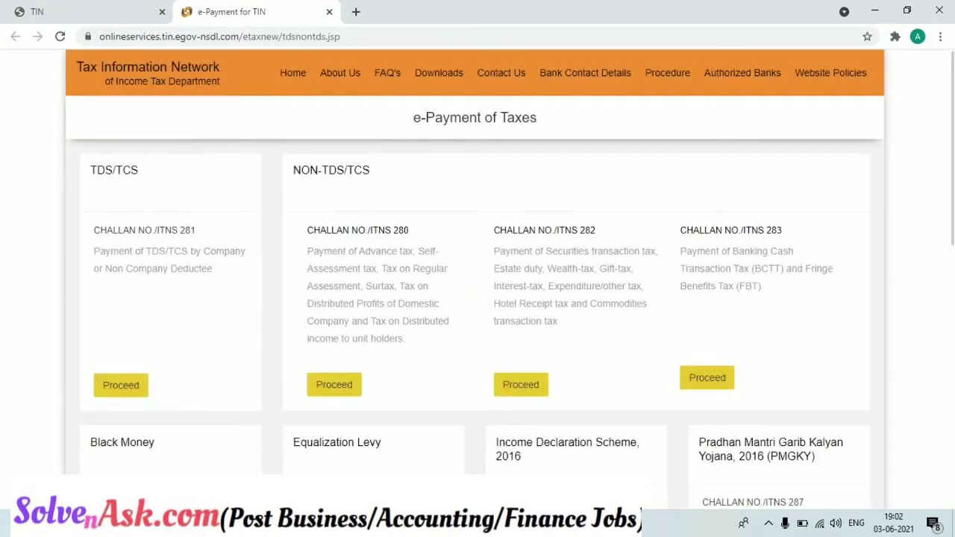
scroll(952, 296, "down", 4)
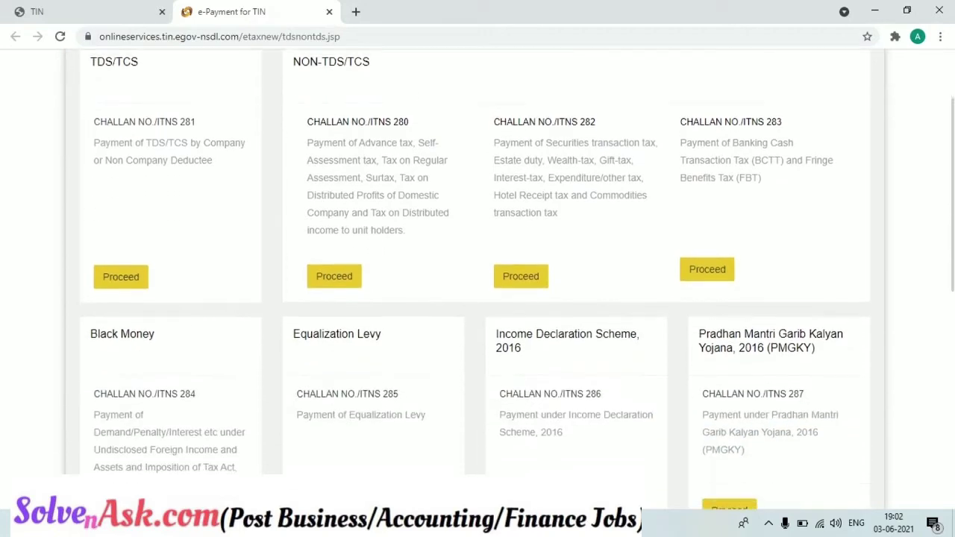
scroll(952, 297, "down", 2)
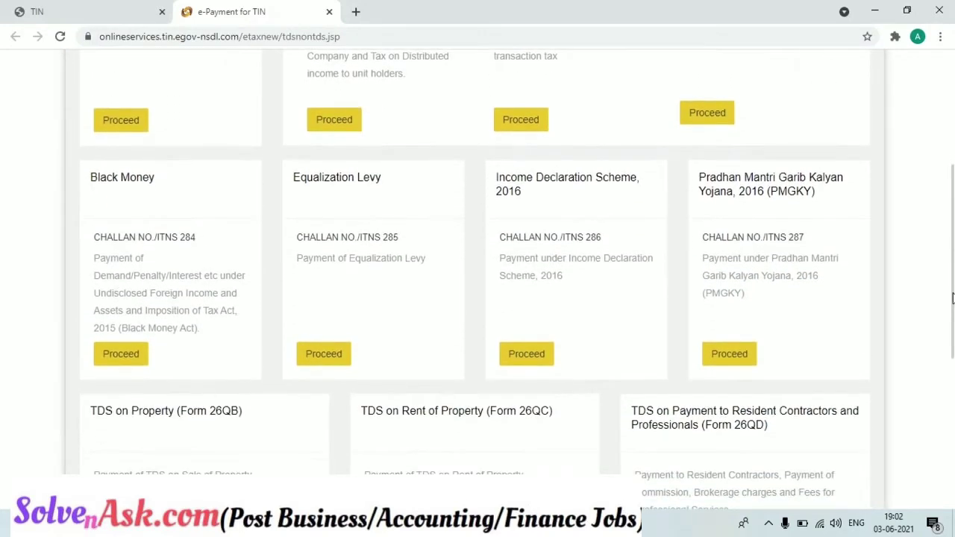
scroll(952, 297, "down", 1)
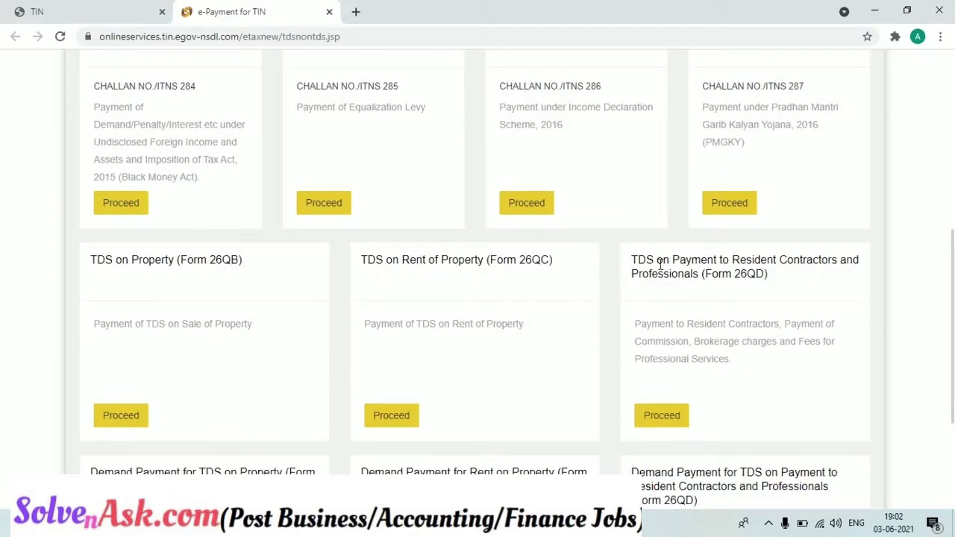
left_click_drag(631, 262, 810, 275)
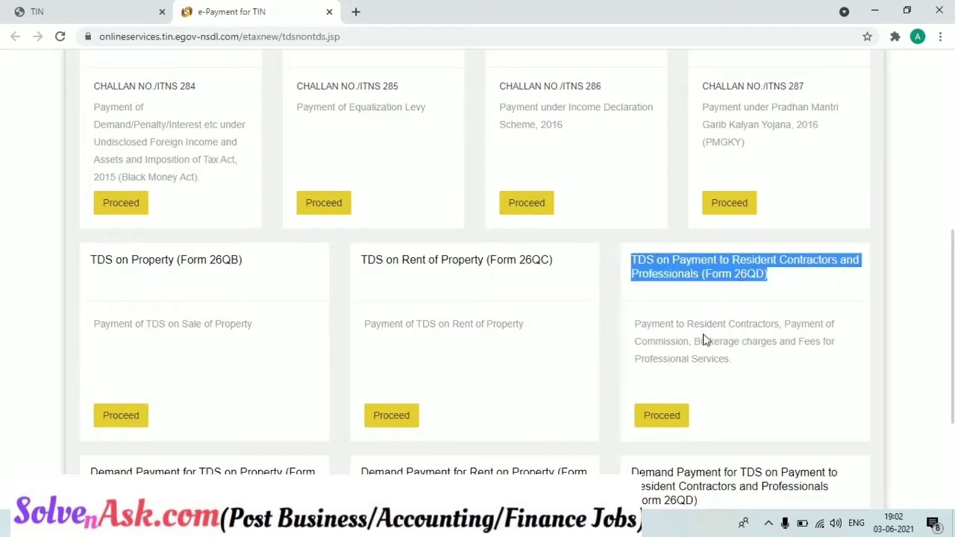
left_click(662, 415)
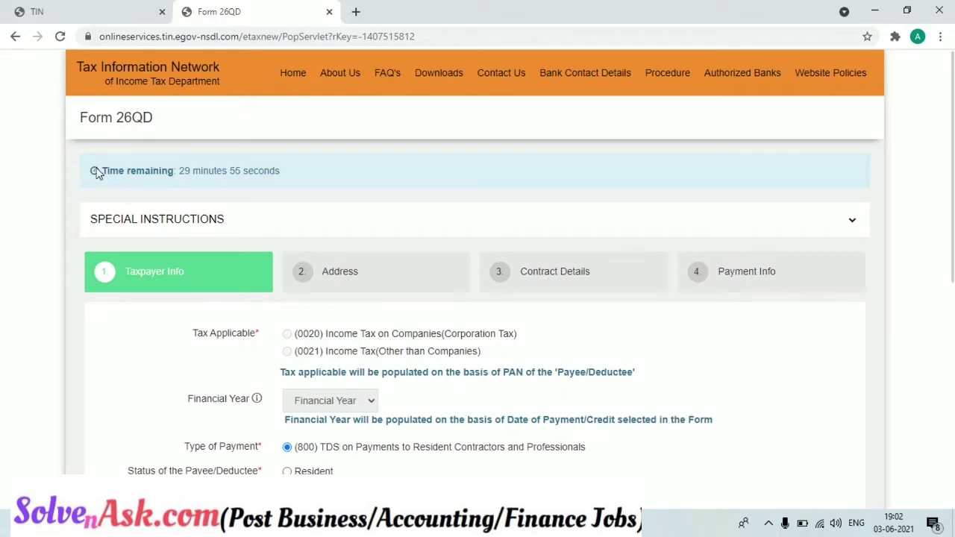
left_click_drag(97, 172, 275, 174)
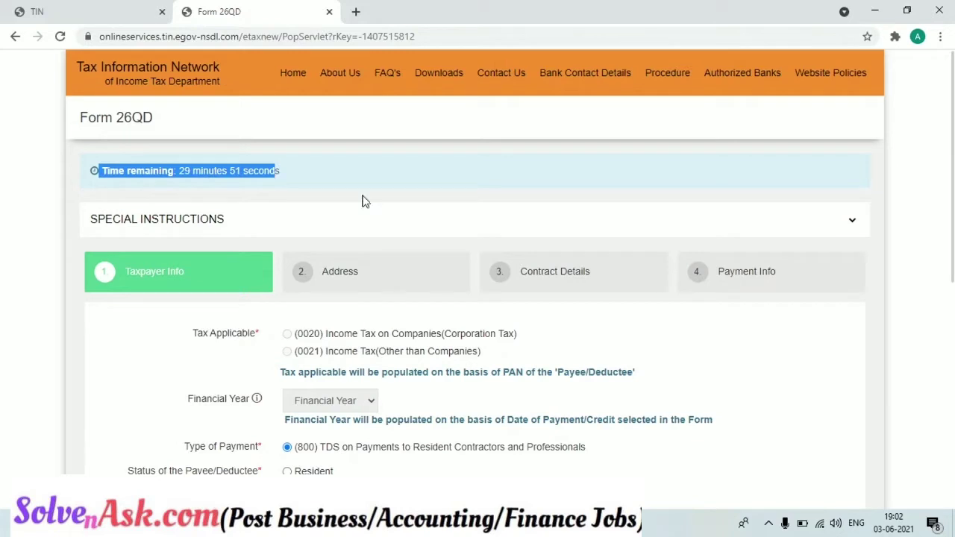
scroll(895, 230, "down", 2)
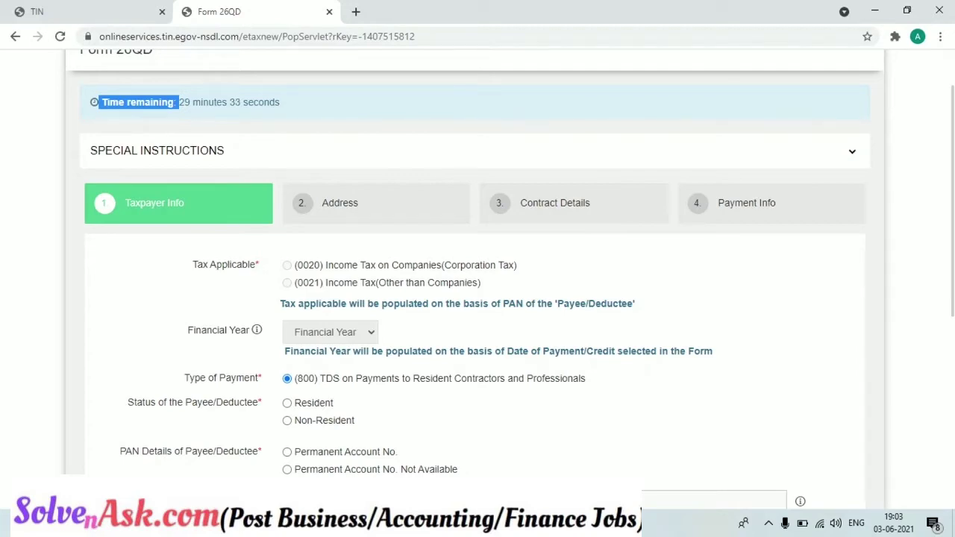
scroll(477, 298, "down", 3)
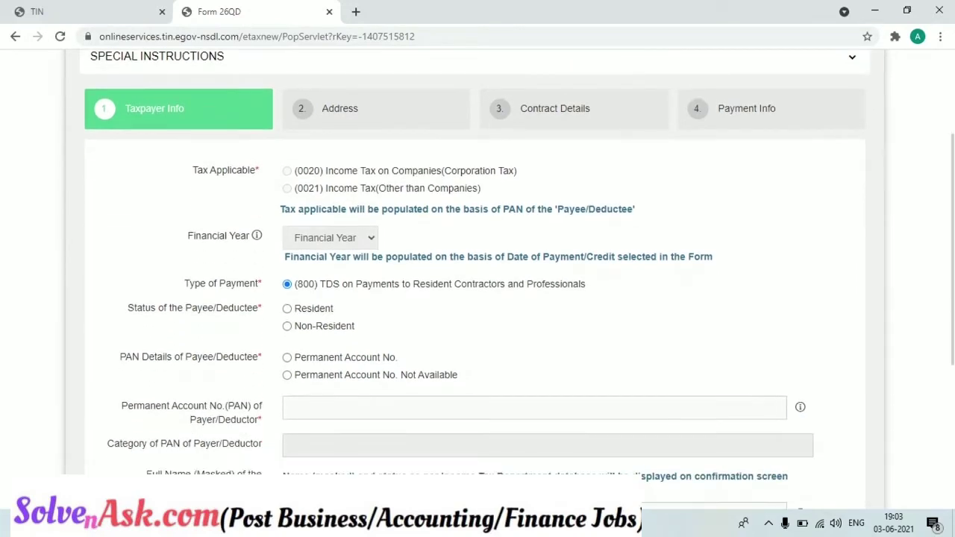
scroll(477, 298, "down", 1)
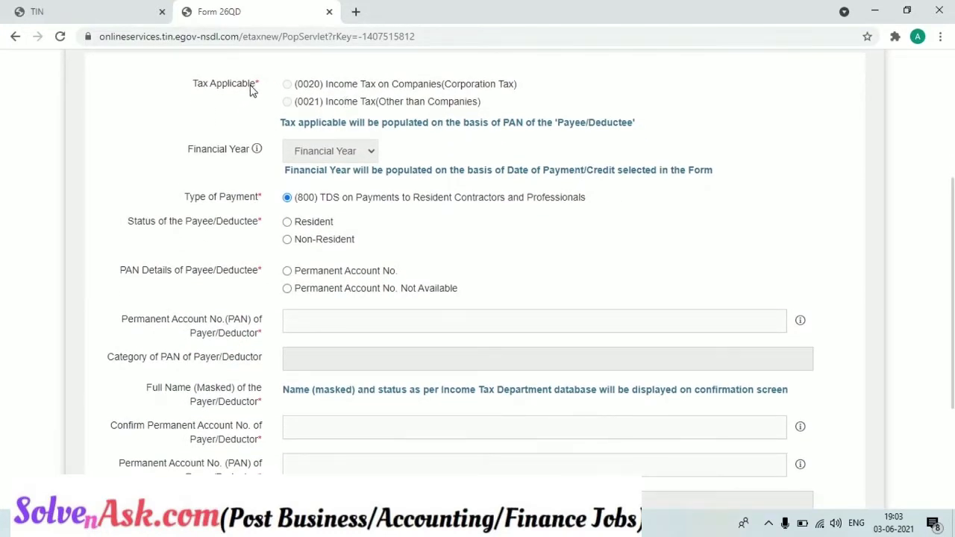
left_click_drag(282, 125, 640, 128)
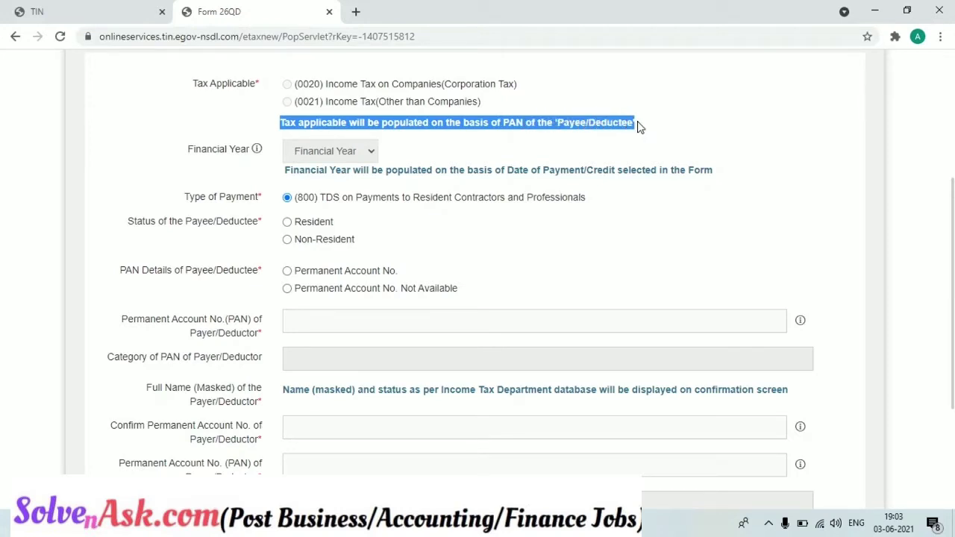
left_click(285, 170)
left_click_drag(286, 171, 506, 188)
left_click(582, 154)
left_click_drag(589, 162, 615, 169)
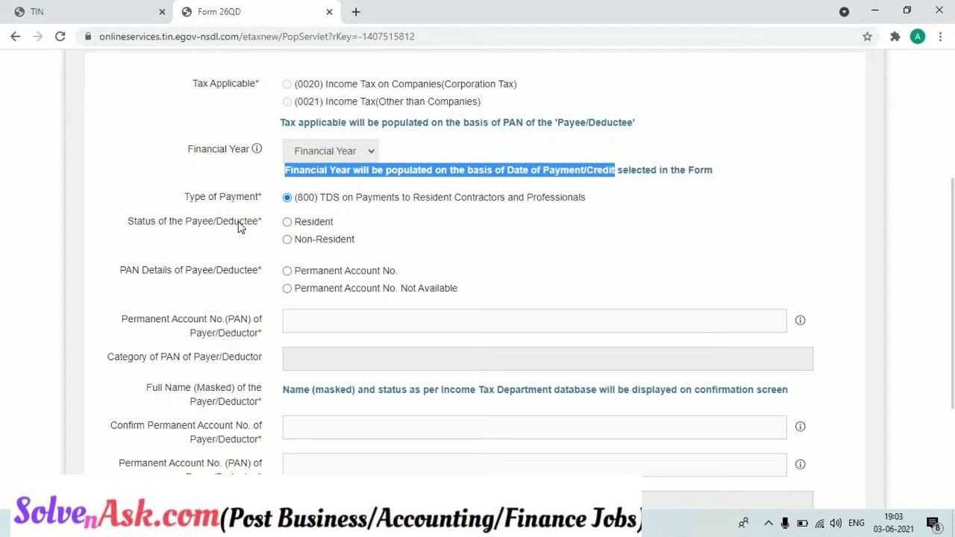
- Mark the payee as Resident with PAN not available, so the payee PAN reads PANNOTAVBL
left_click(288, 223)
left_click(287, 289)
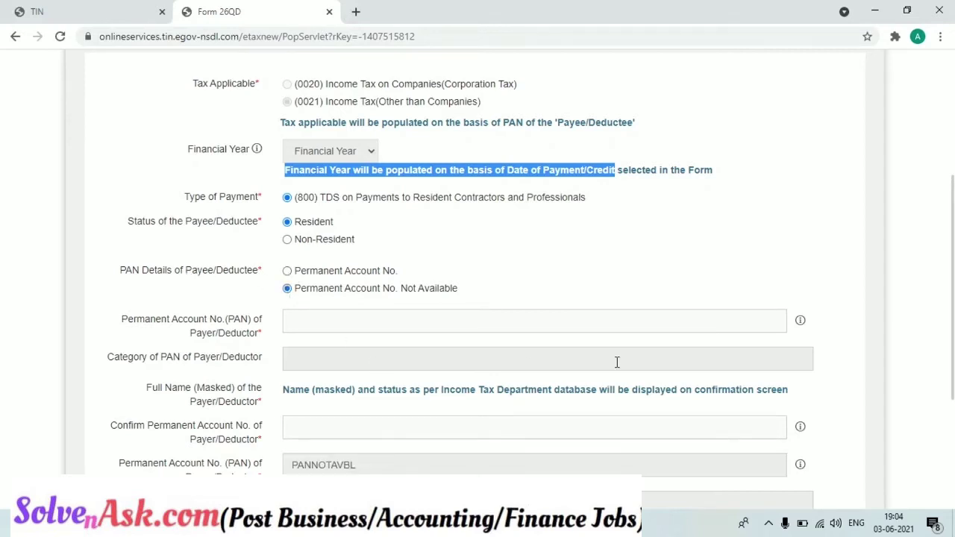
scroll(812, 379, "down", 3)
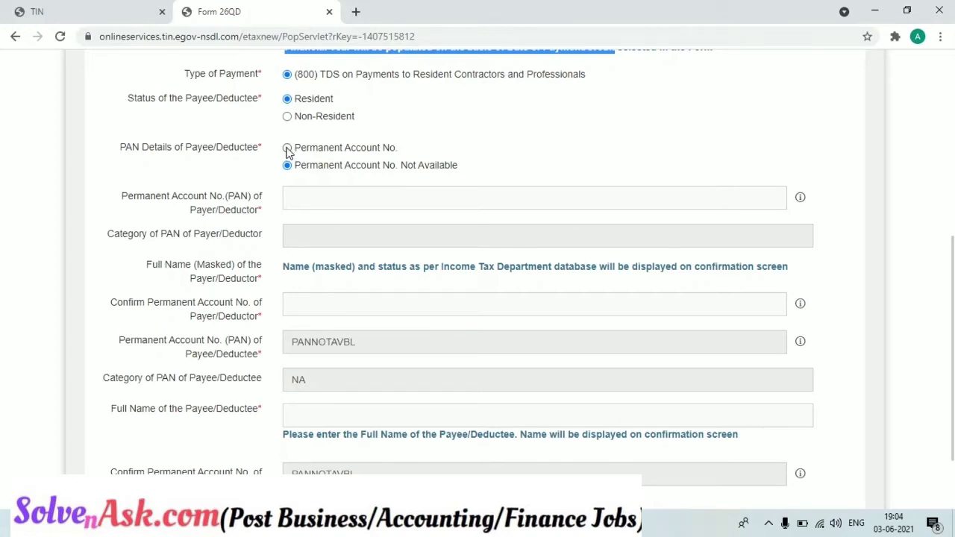
left_click(287, 149)
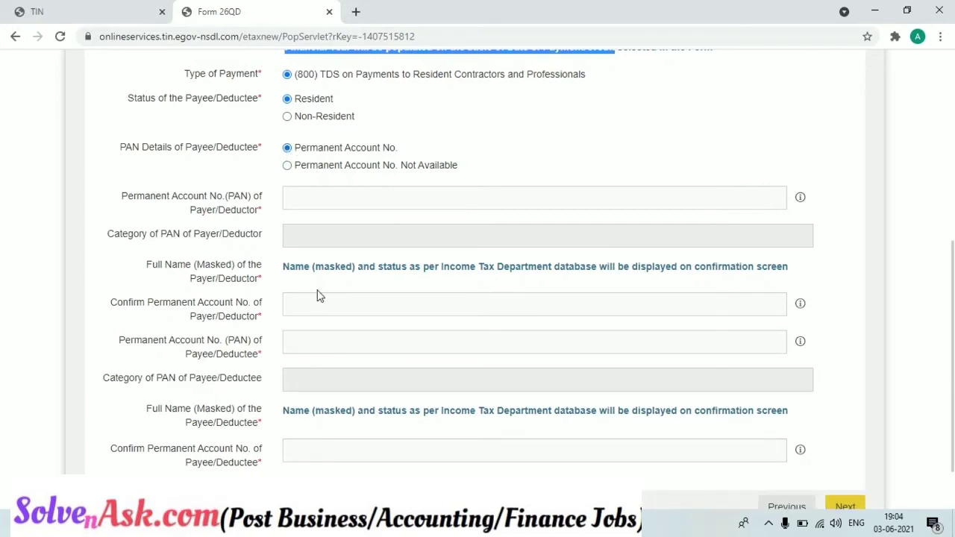
left_click(288, 165)
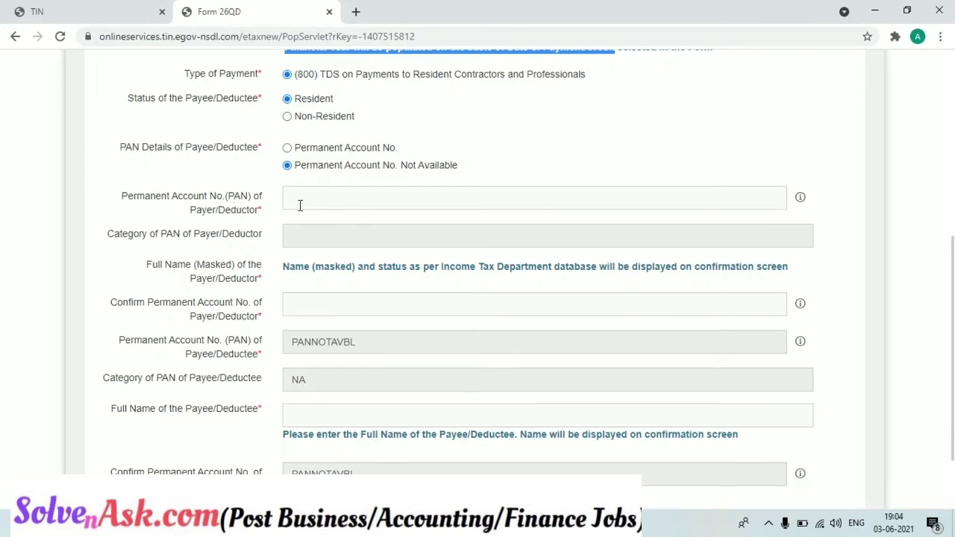
left_click(299, 206)
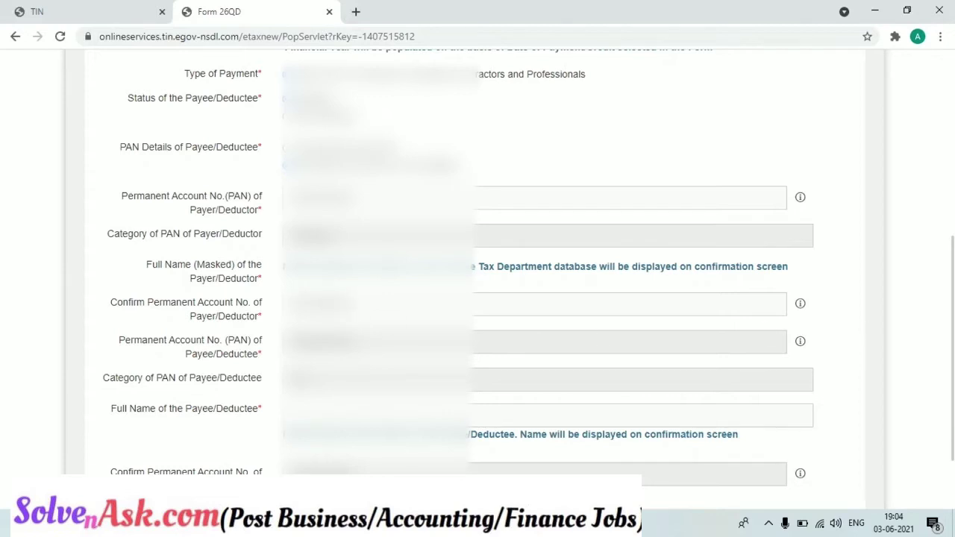
- Re-select PAN not available for the payee and try to continue the form
scroll(860, 331, "down", 2)
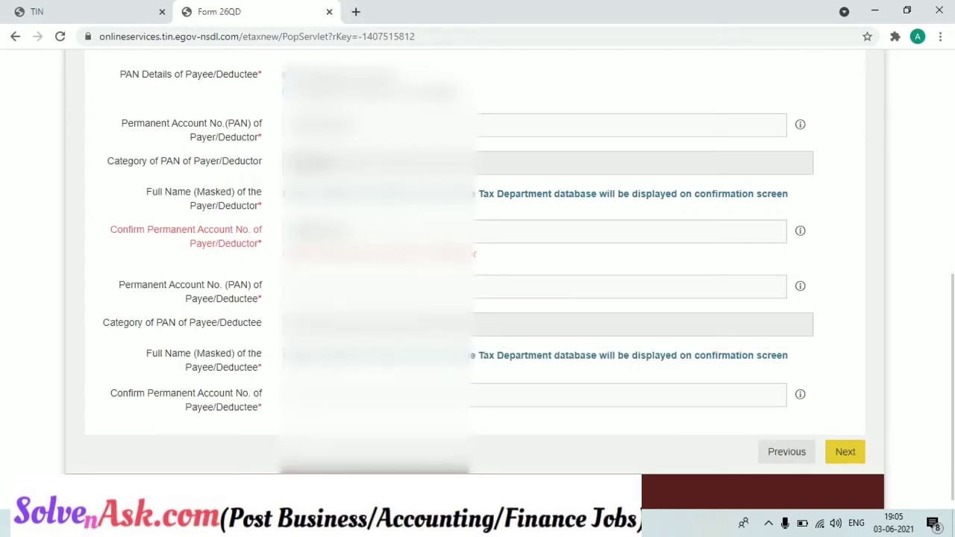
left_click(288, 92)
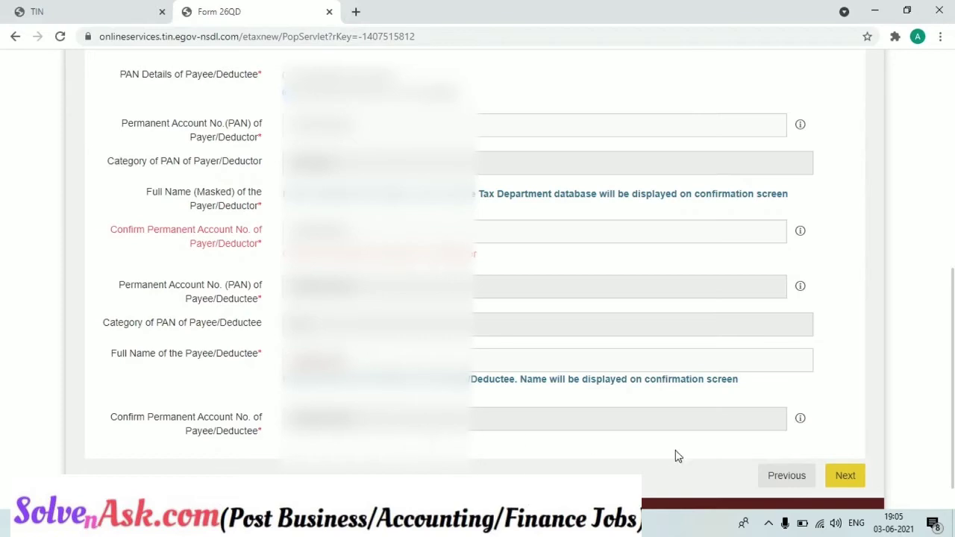
left_click(832, 478)
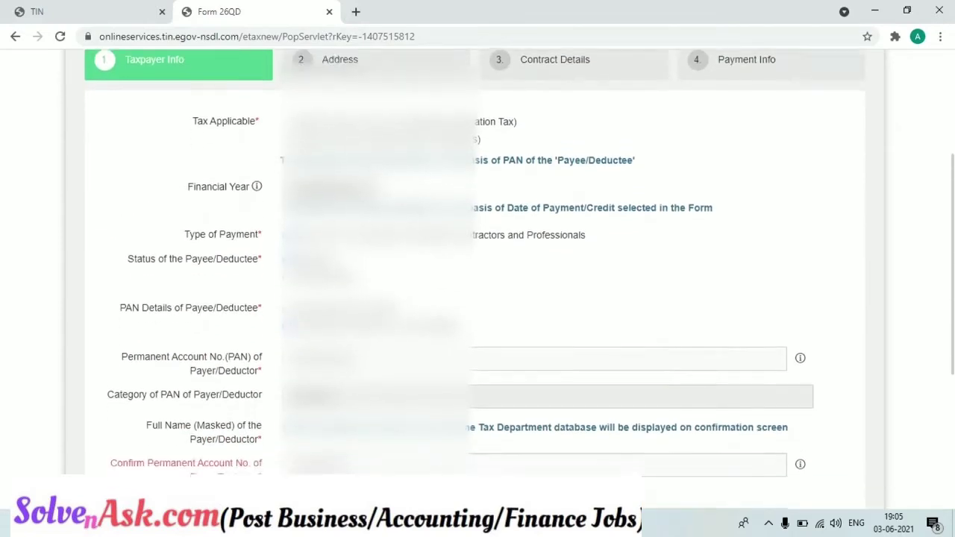
- Review the Confirm PAN error message, then proceed to the Address step
scroll(477, 268, "down", 2)
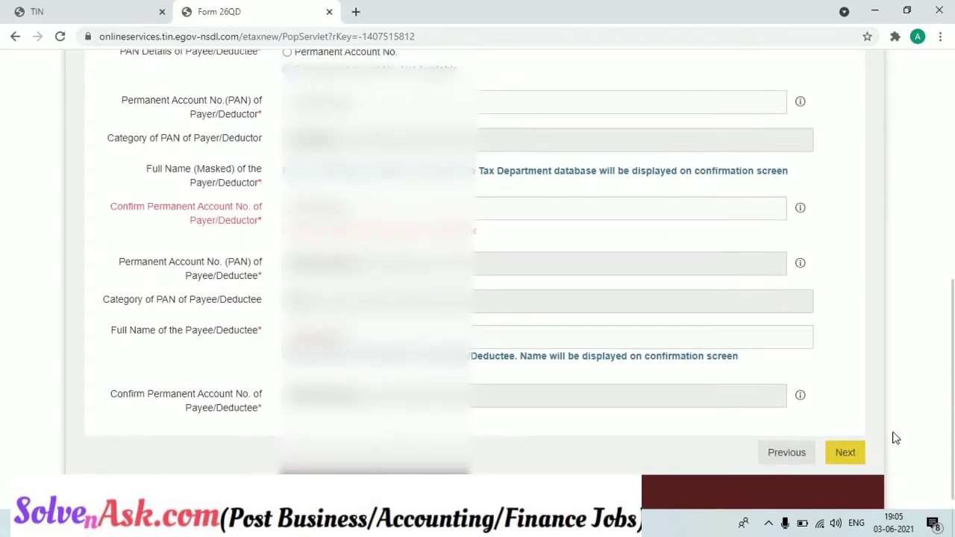
scroll(848, 450, "down", 1)
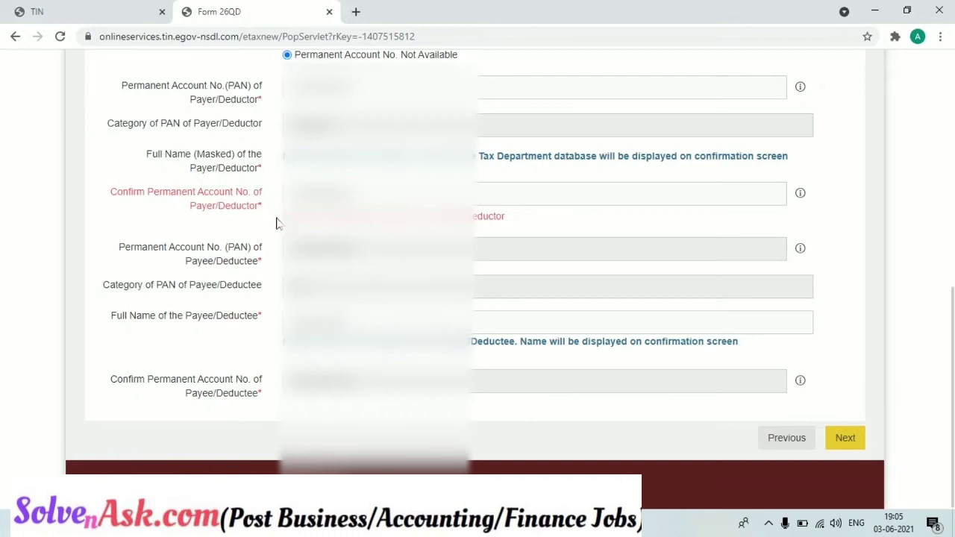
left_click_drag(286, 216, 537, 228)
left_click(539, 229)
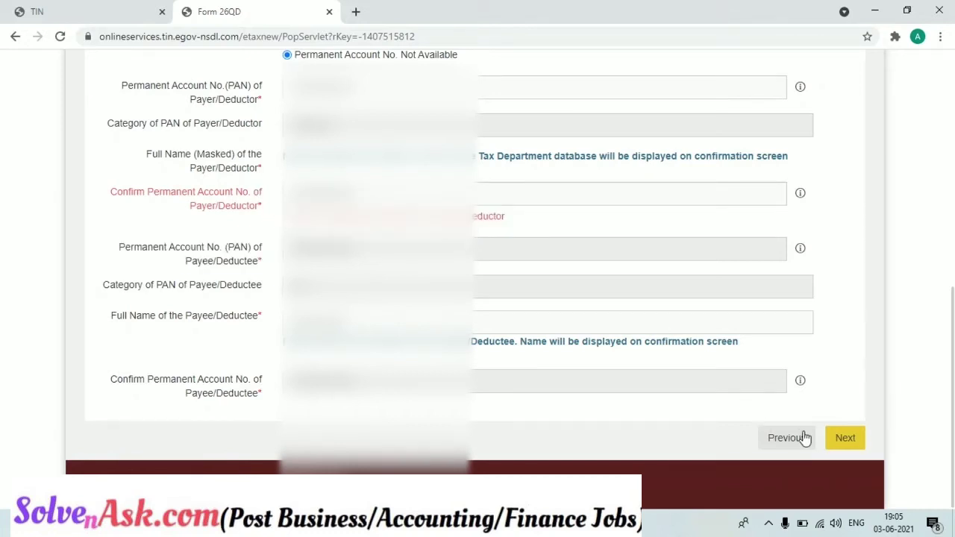
left_click(843, 441)
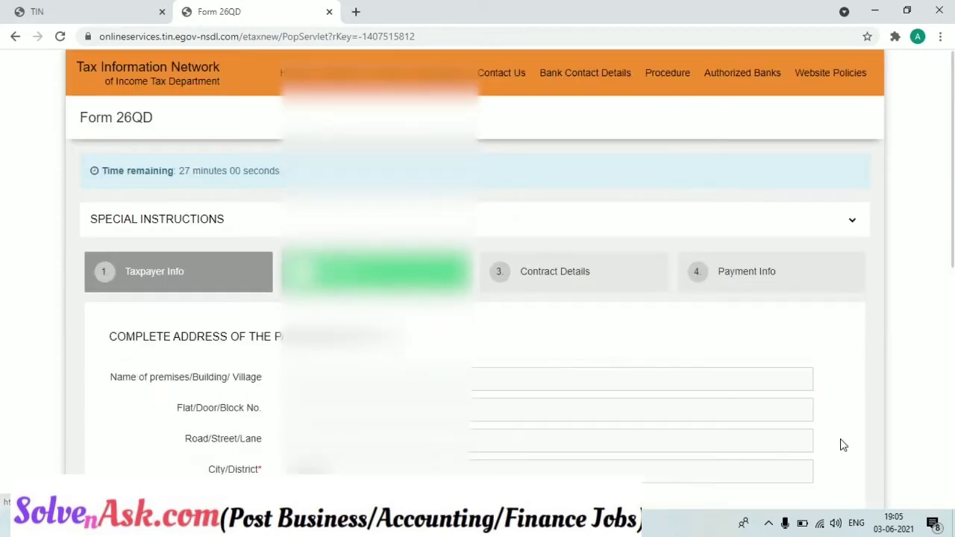
- Enter the payer's e-mail address in the Email ID field
scroll(951, 326, "down", 3)
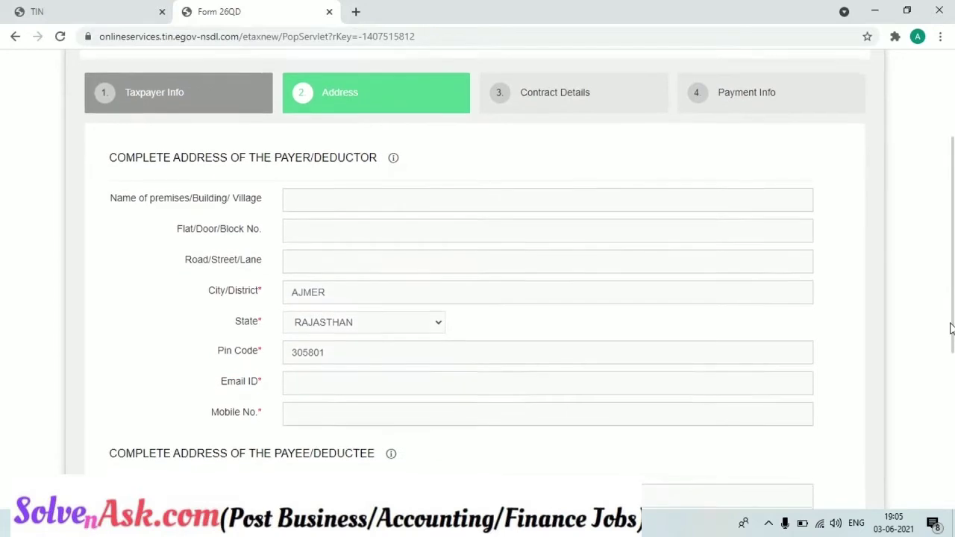
scroll(951, 328, "down", 1)
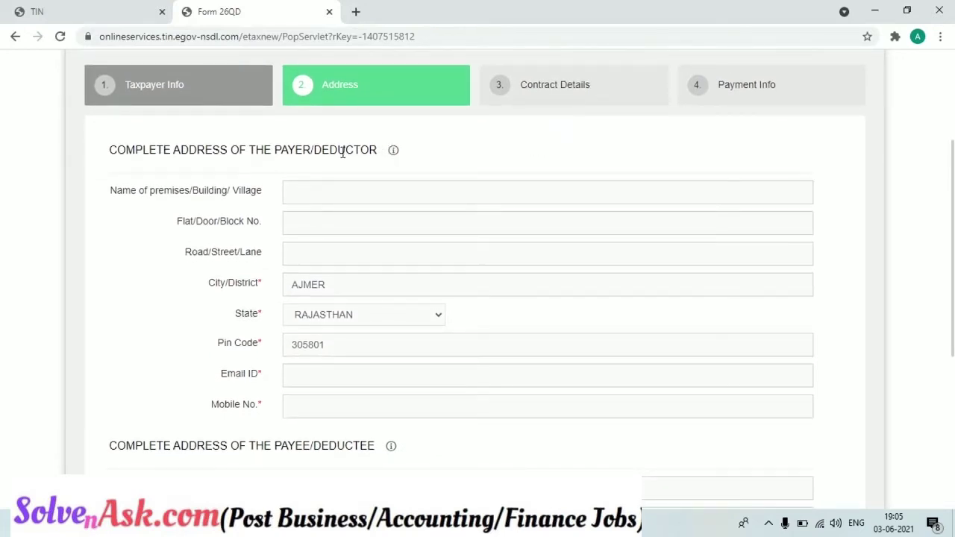
scroll(950, 361, "down", 3)
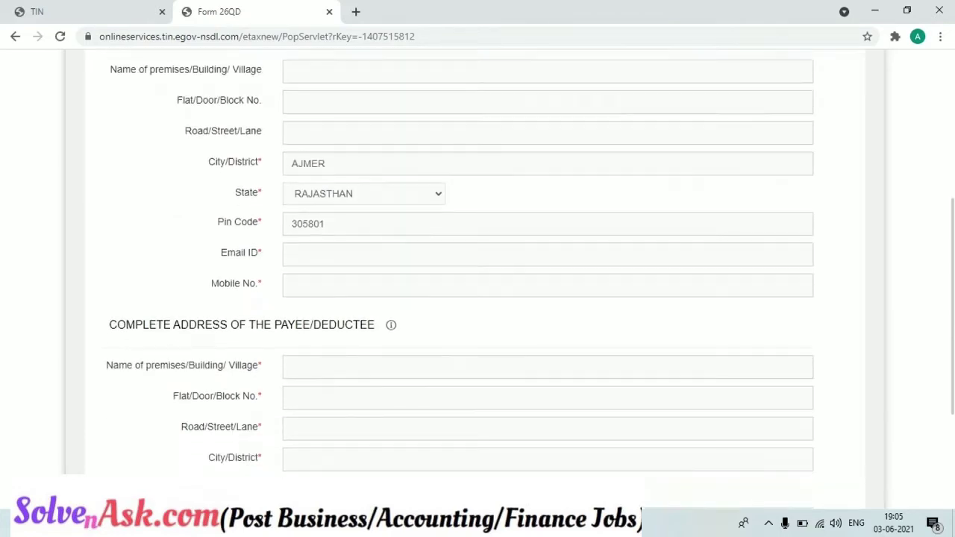
scroll(951, 361, "down", 1)
scroll(951, 361, "up", 3)
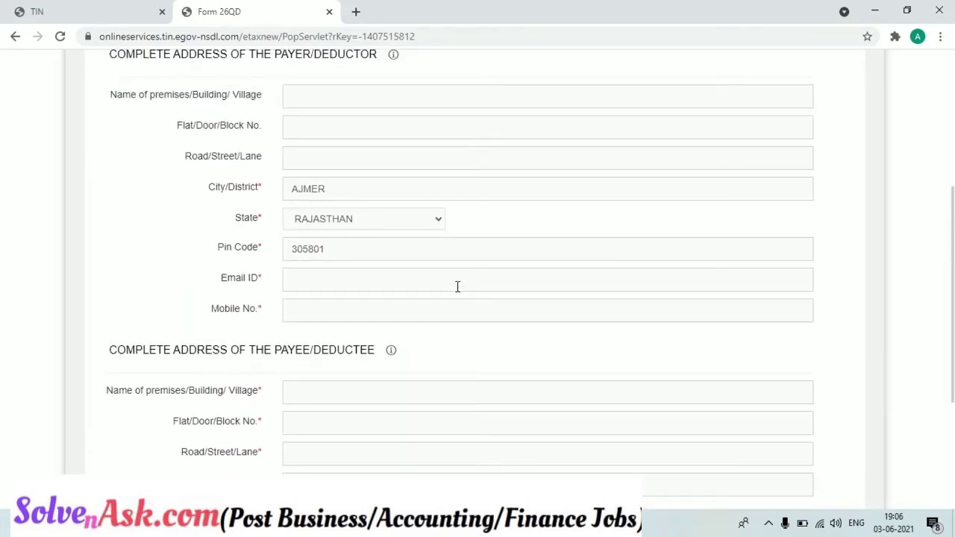
left_click(455, 285)
- Dismiss the autofill suggestions and start entering the payer's mobile number
left_click(423, 306)
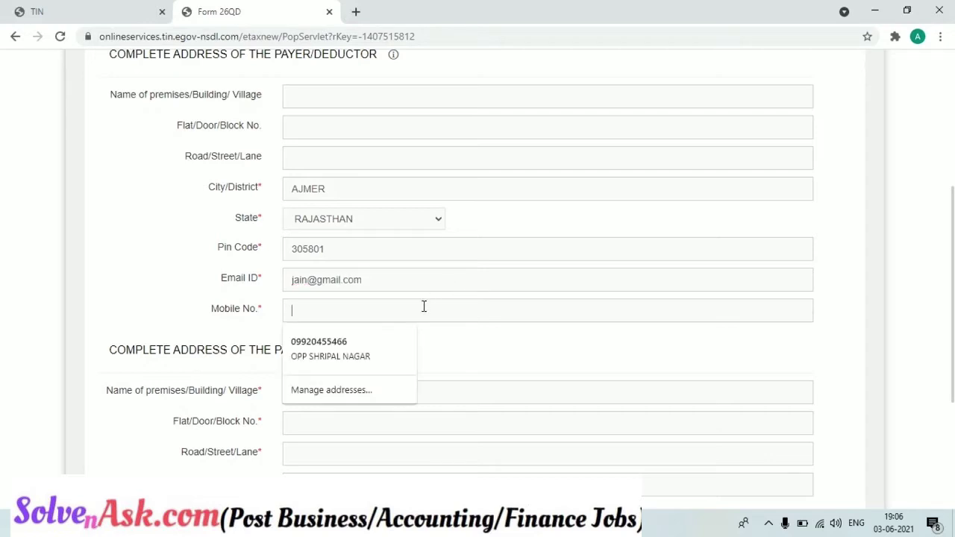
left_click(359, 95)
left_click(246, 125)
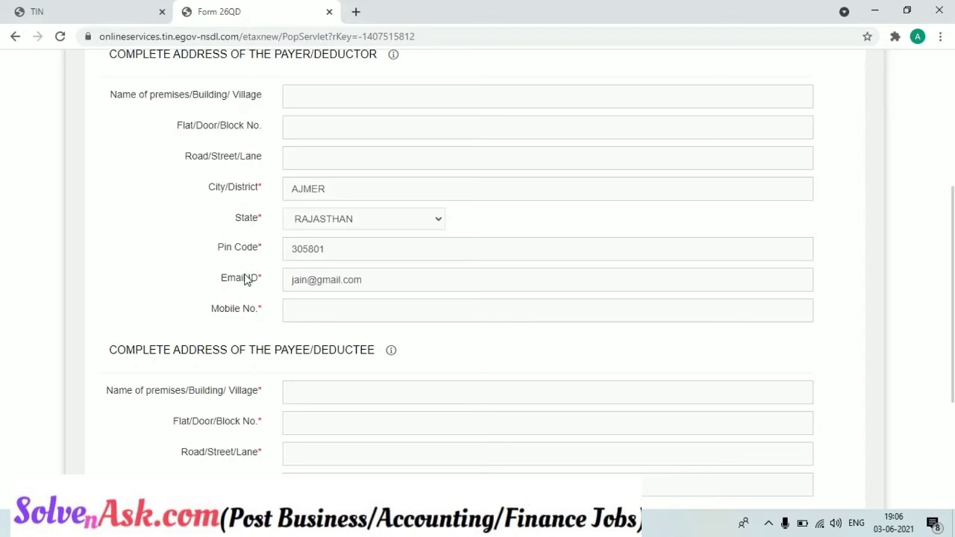
left_click(305, 316)
type("9")
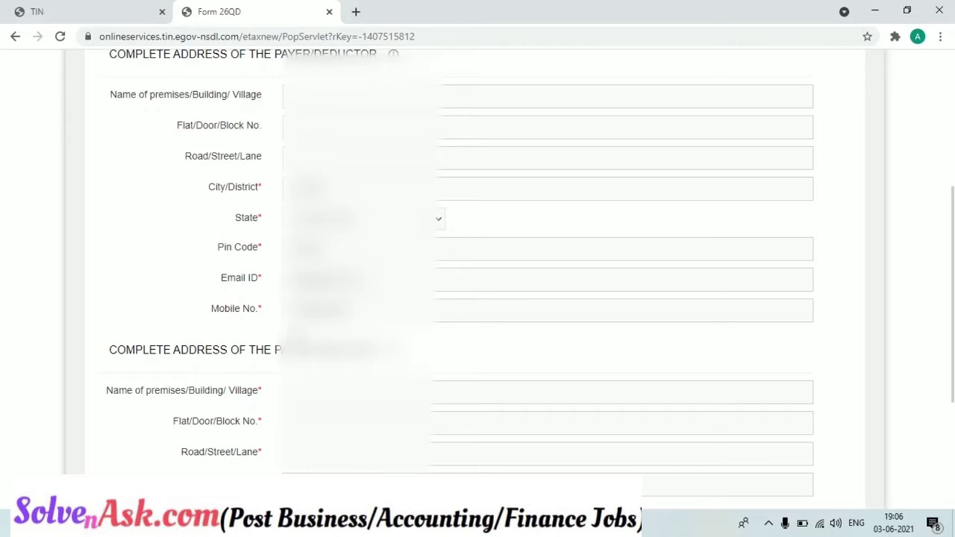
- Start filling the payee's address from the Flat/Door/Block No. field
left_click(373, 422)
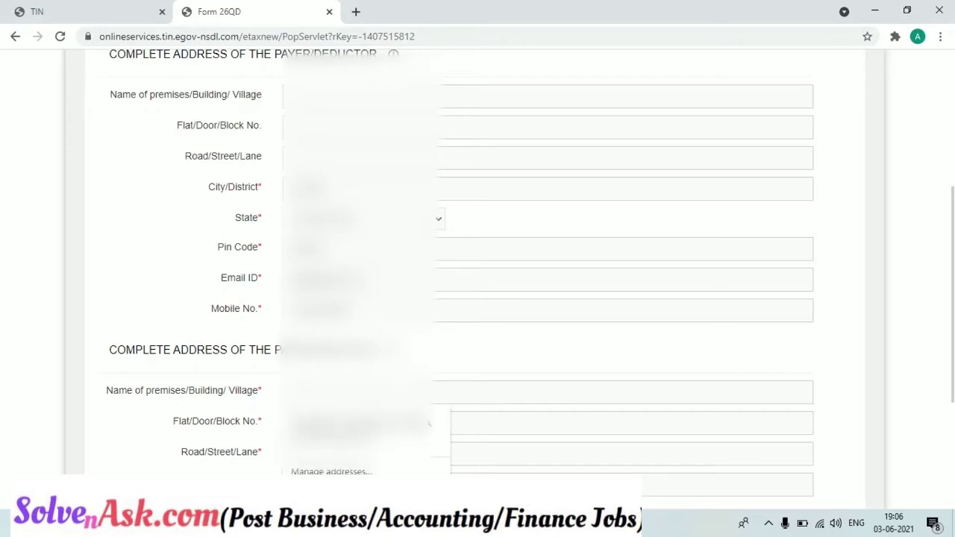
scroll(429, 423, "up", 1)
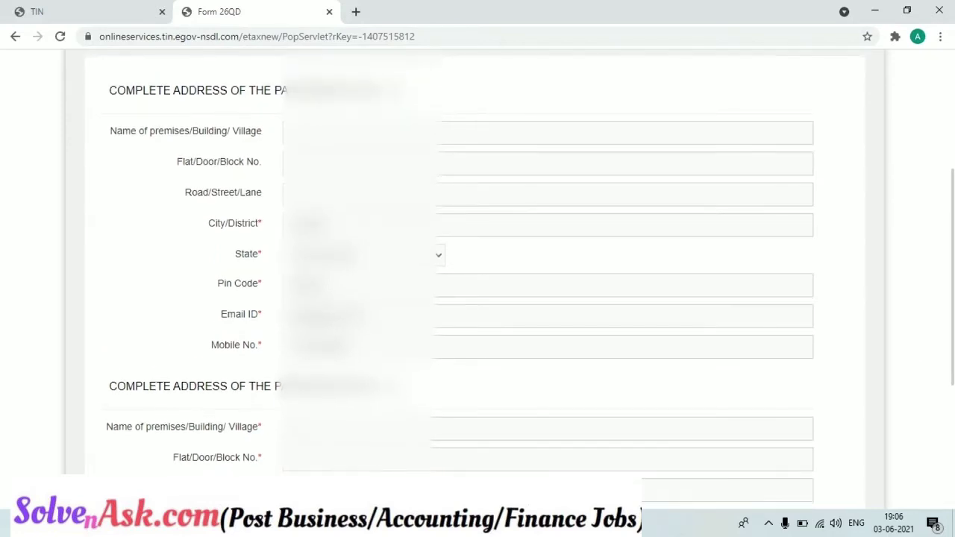
scroll(477, 284, "down", 1)
scroll(478, 283, "down", 1)
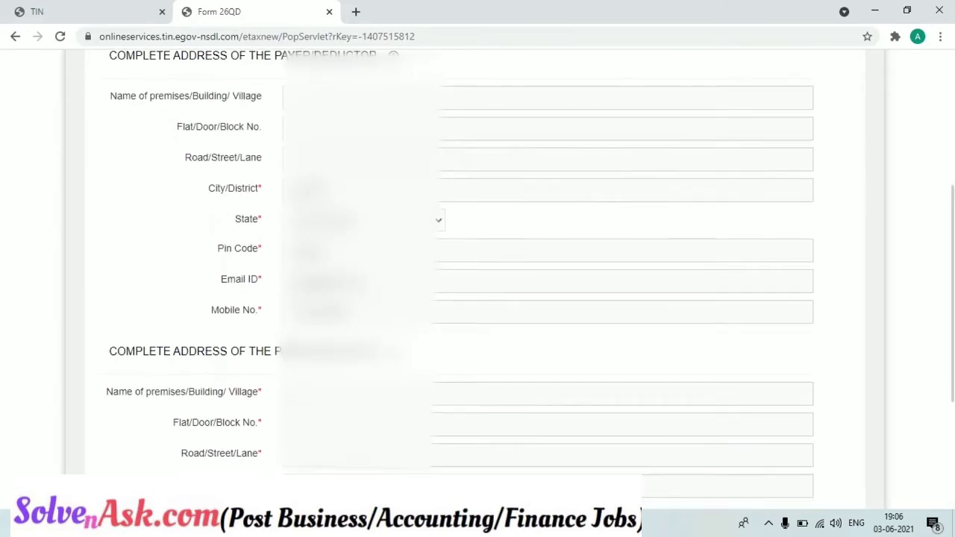
scroll(477, 283, "down", 2)
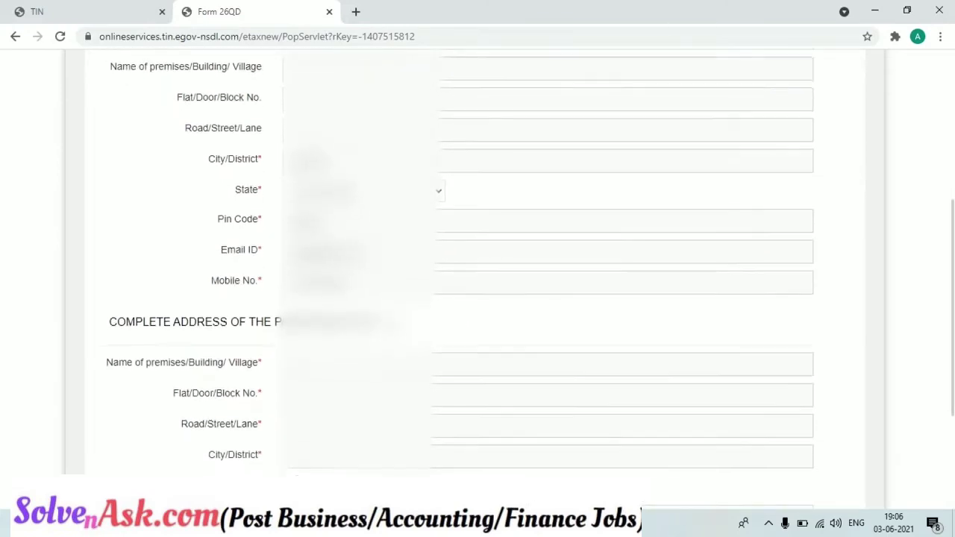
scroll(477, 283, "down", 1)
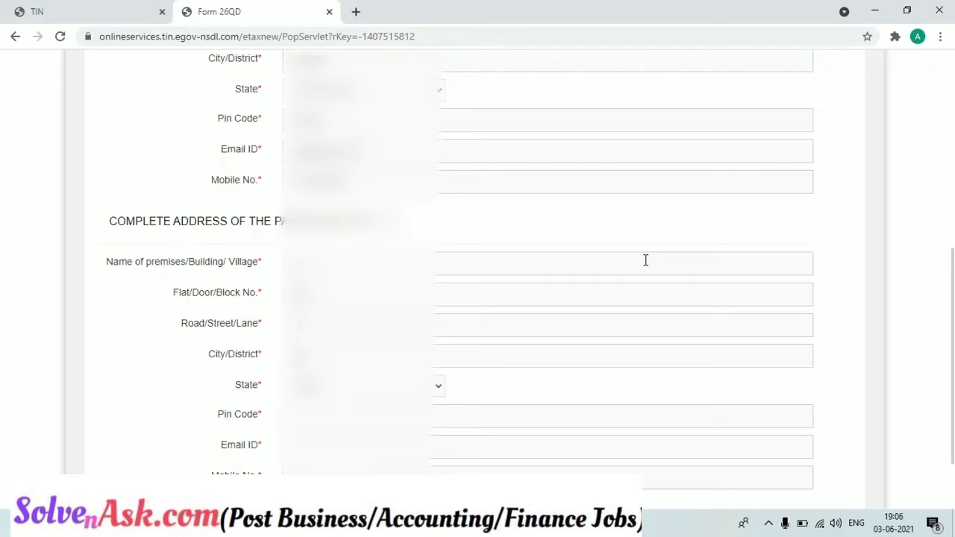
- Choose the payee's State from the dropdown and enter the Pin Code
left_click(417, 385)
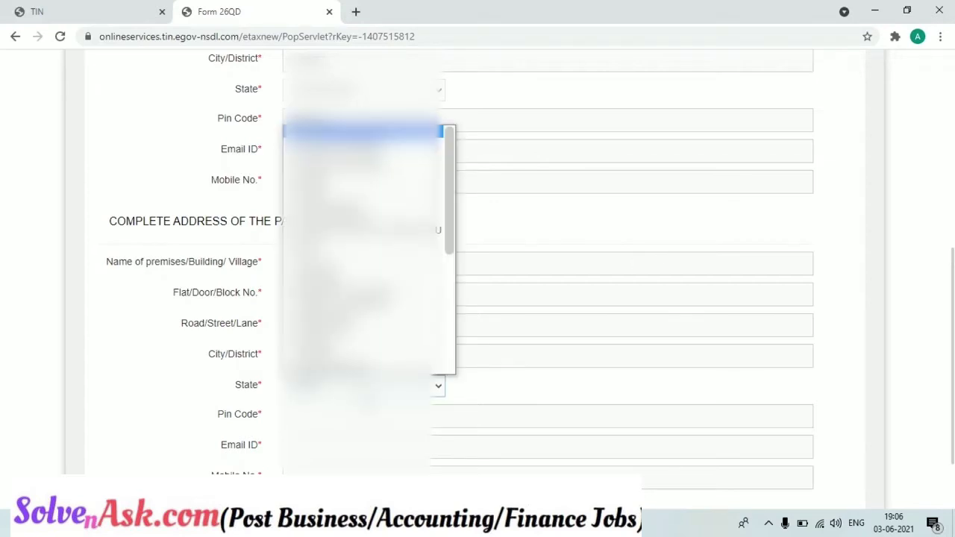
left_click_drag(450, 208, 450, 279)
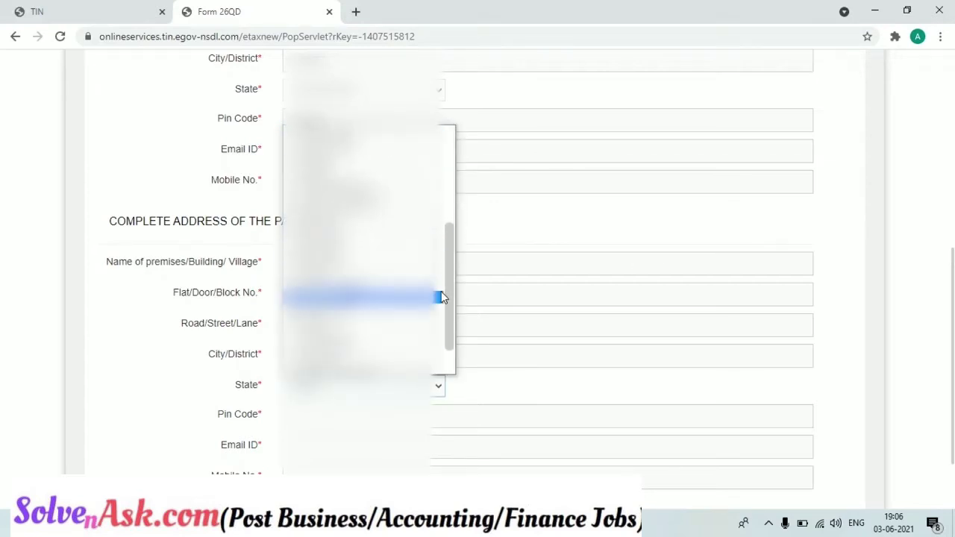
left_click(361, 296)
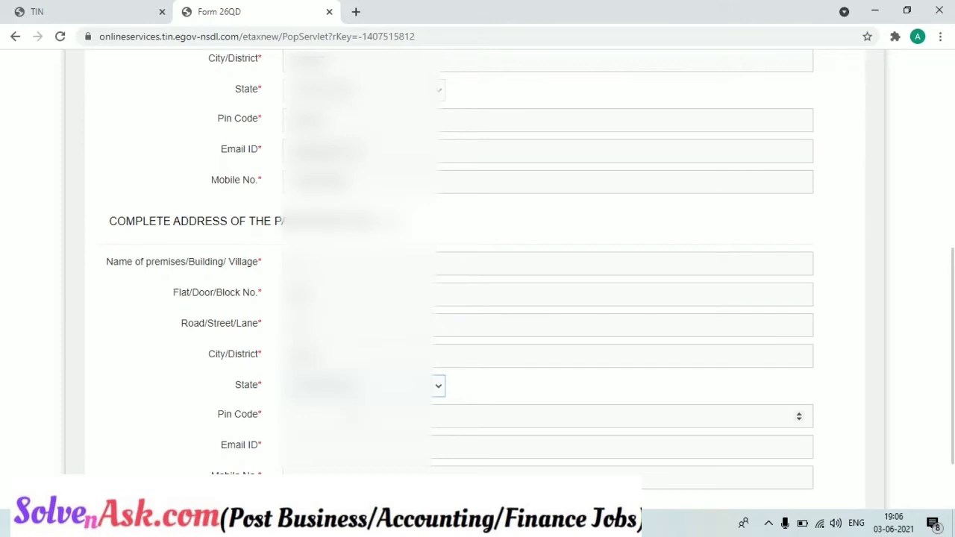
type("1")
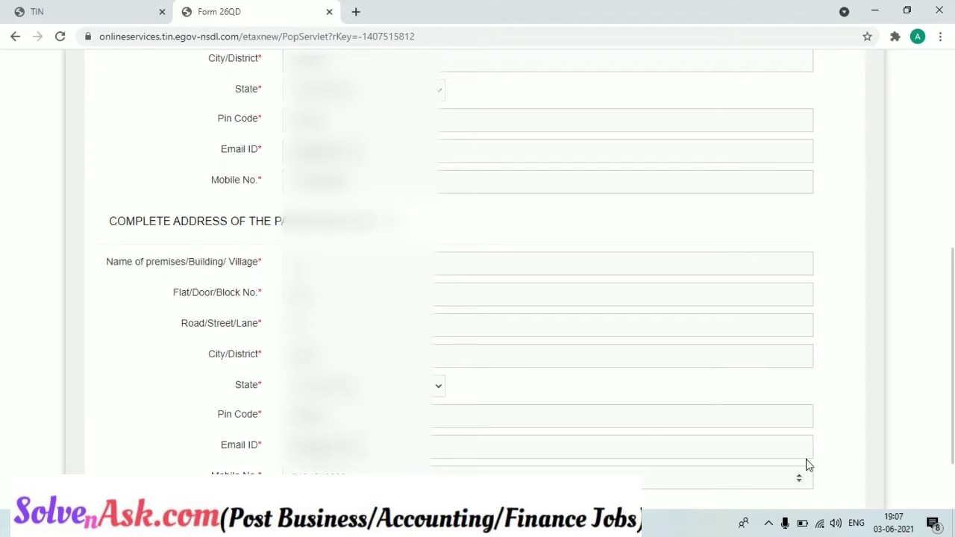
scroll(953, 410, "down", 2)
scroll(953, 410, "up", 4)
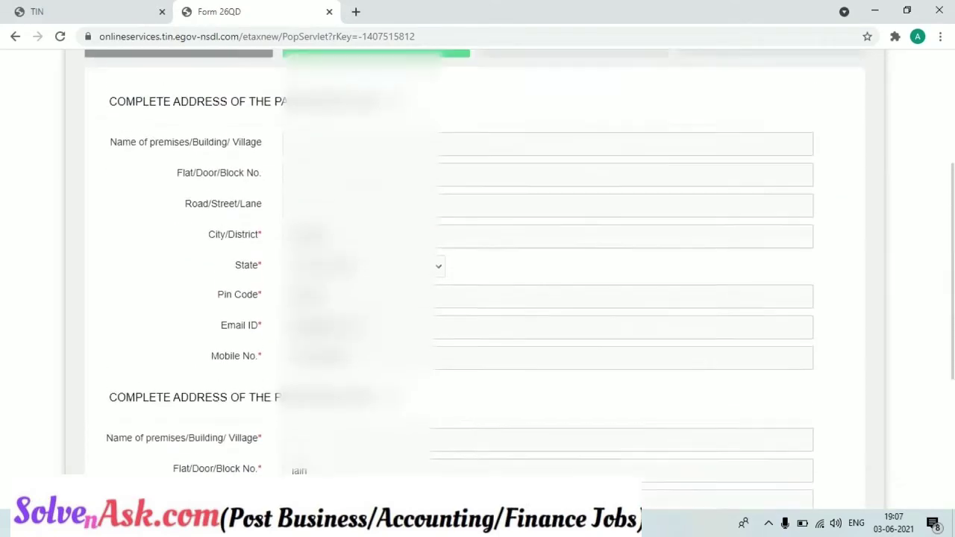
scroll(947, 361, "down", 3)
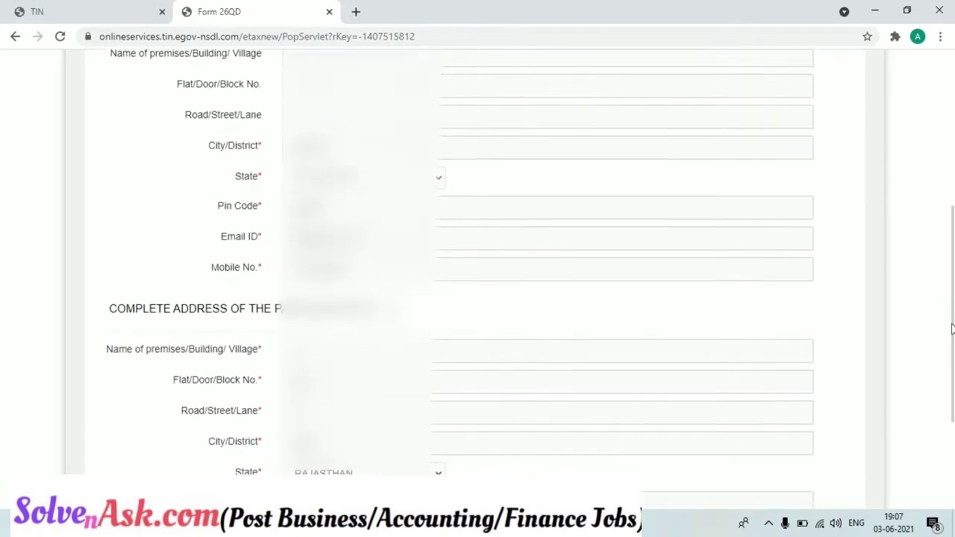
scroll(946, 361, "down", 2)
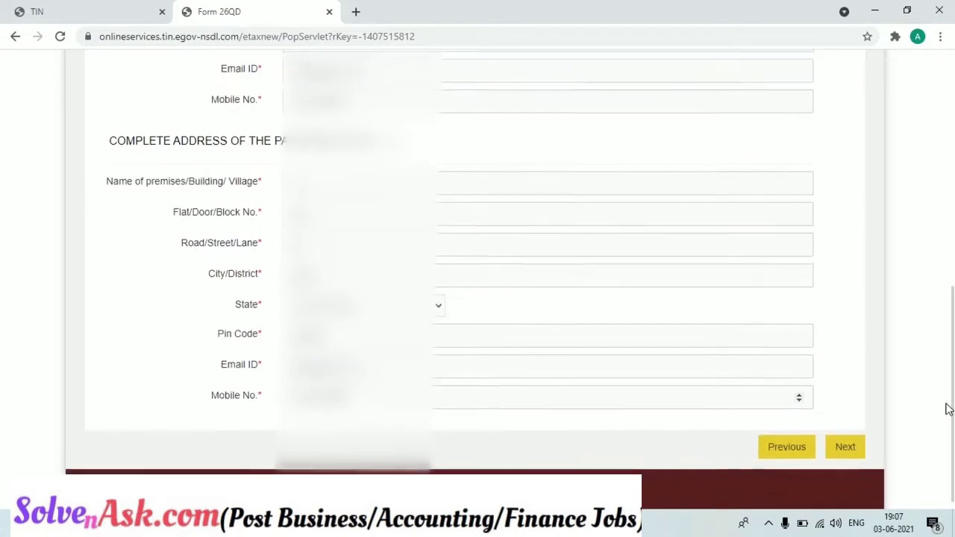
left_click(846, 440)
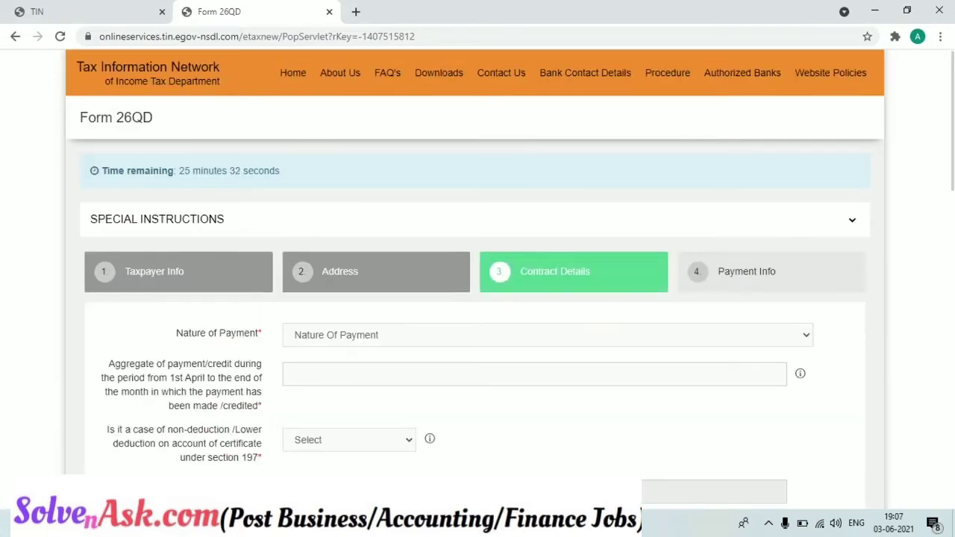
scroll(477, 299, "down", 1)
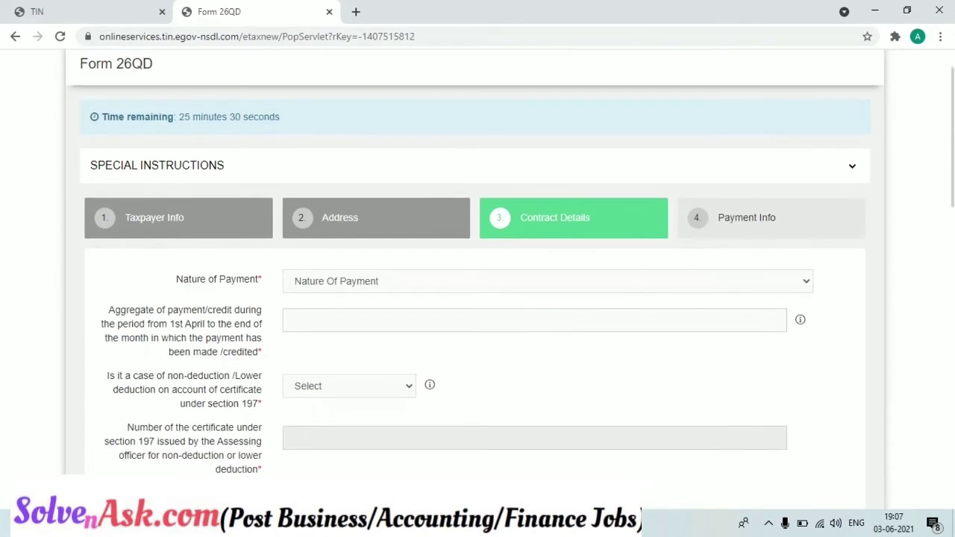
scroll(477, 298, "down", 4)
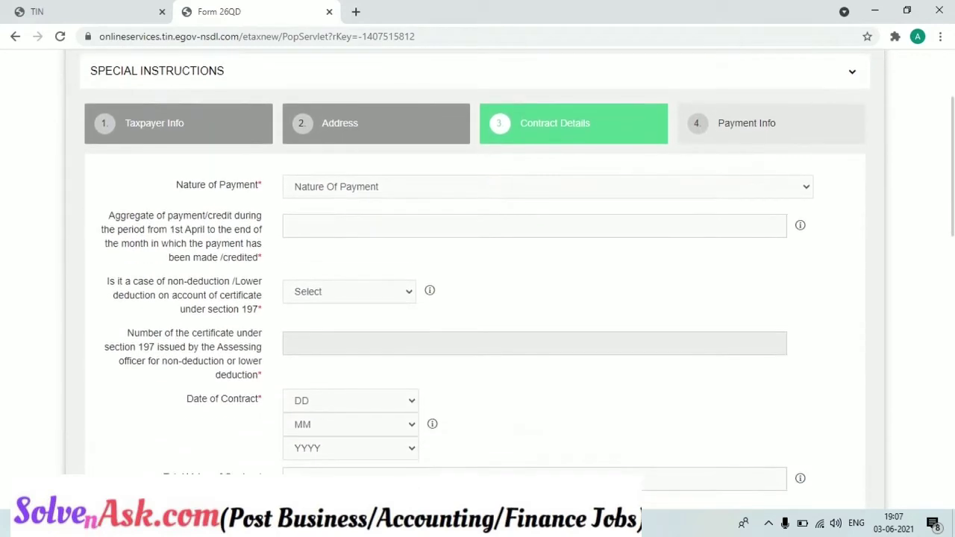
scroll(478, 298, "down", 8)
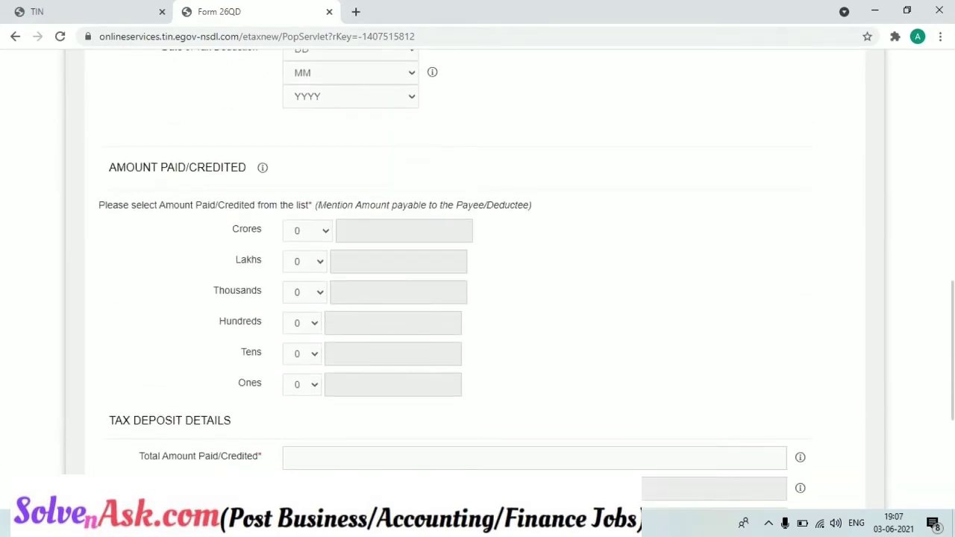
scroll(951, 467, "down", 1)
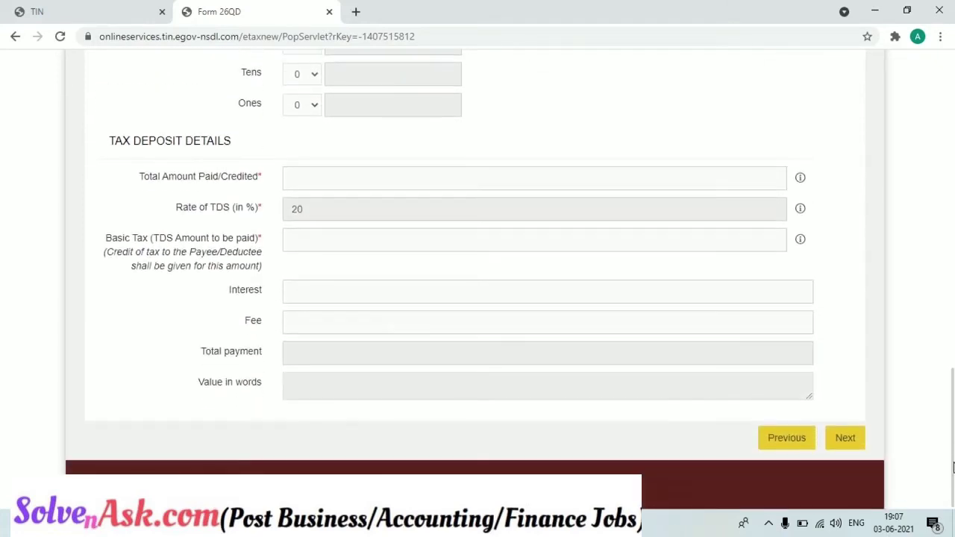
left_click_drag(952, 466, 935, 192)
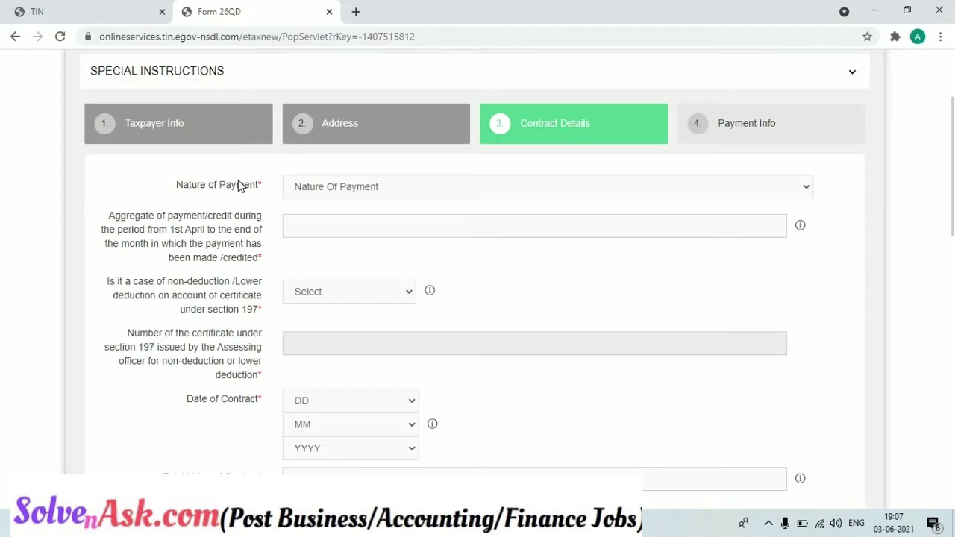
- Set Nature of Payment to Contract and the aggregate payment to 10000
left_click(333, 187)
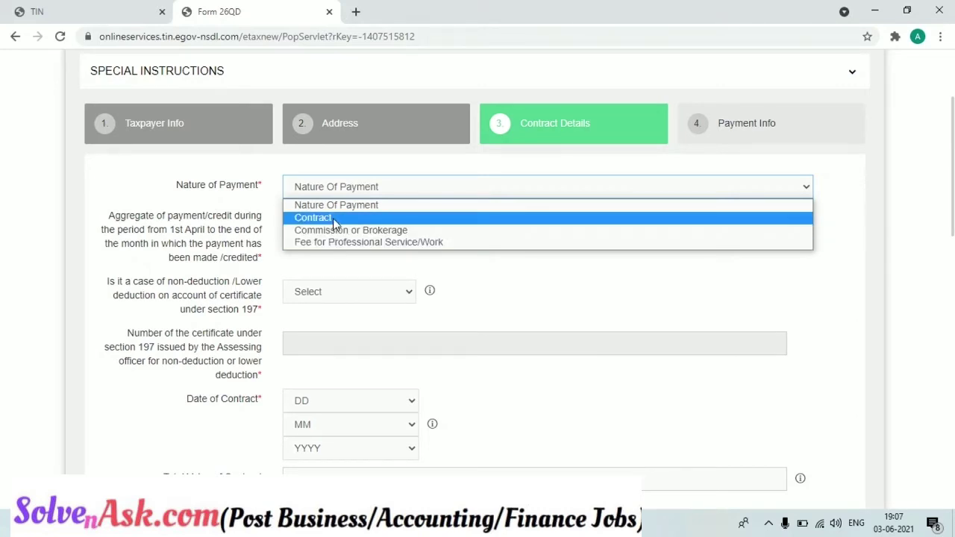
left_click(333, 218)
left_click(329, 228)
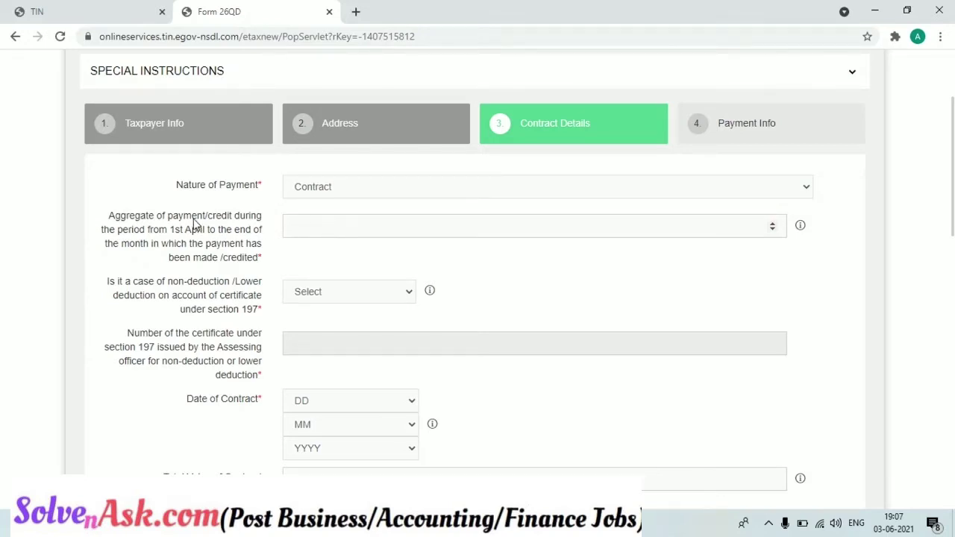
left_click_drag(109, 219, 263, 264)
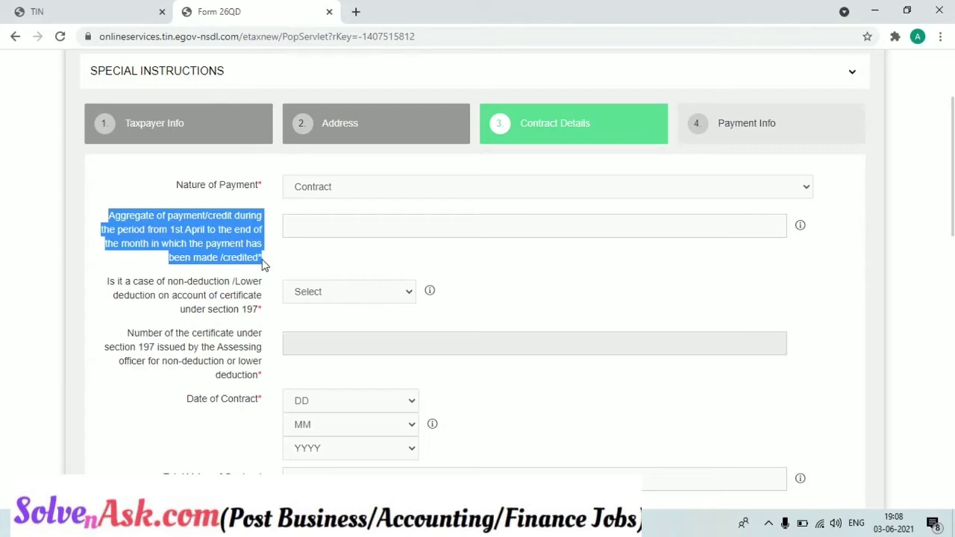
left_click(318, 227)
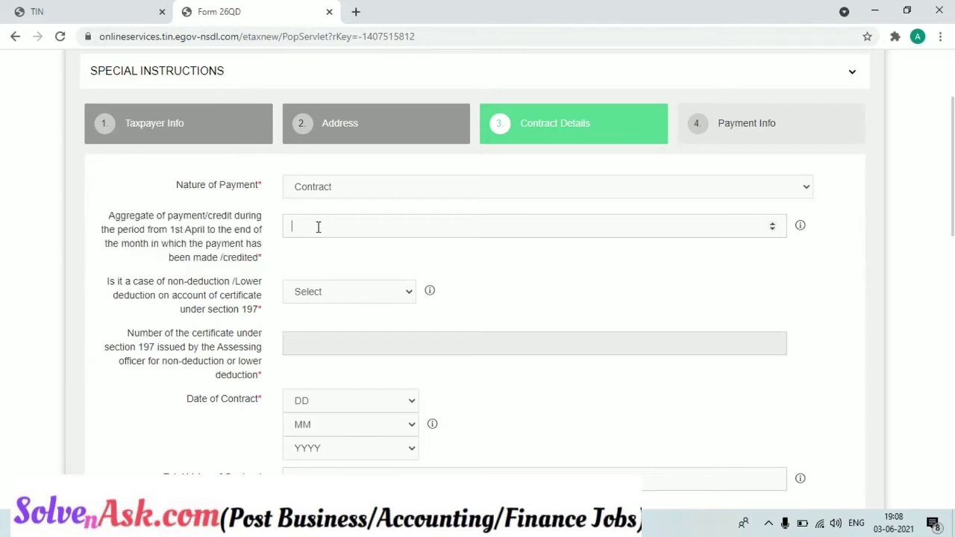
type("10000")
- Answer No to the section 197 non-deduction certificate question
left_click_drag(108, 286, 265, 314)
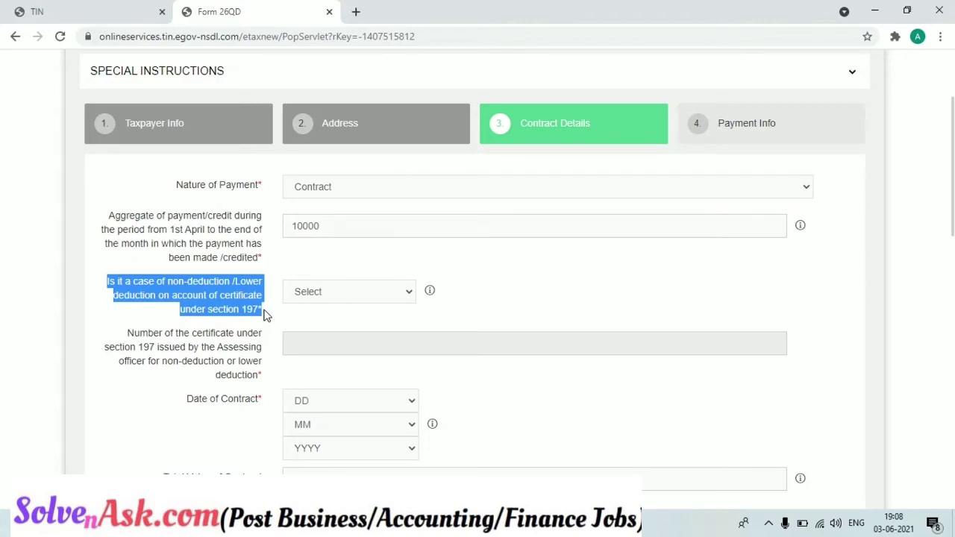
left_click(334, 294)
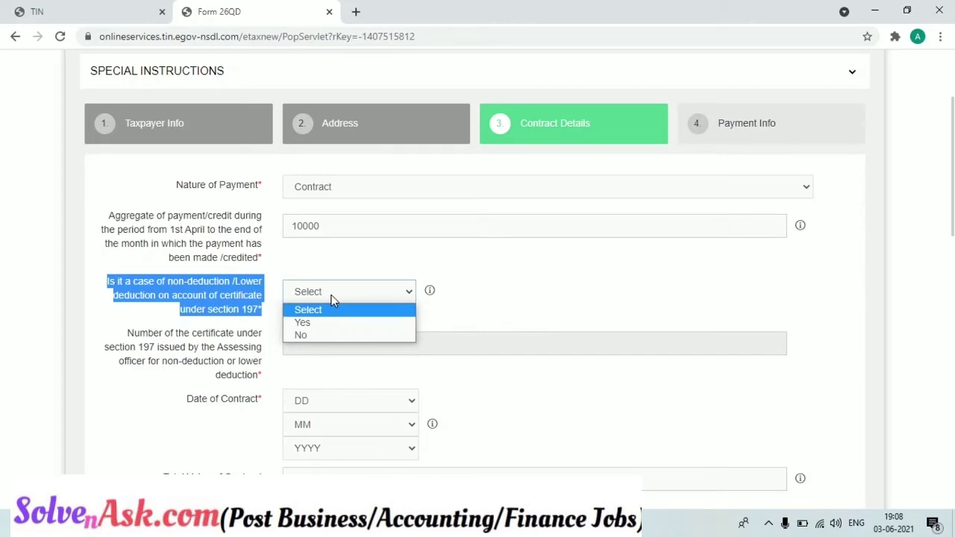
left_click(323, 334)
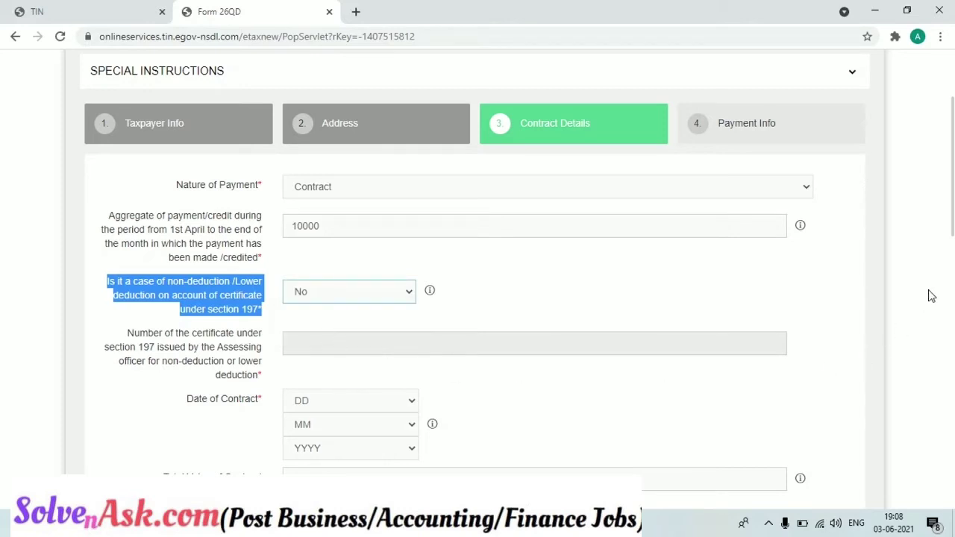
scroll(477, 268, "down", 2)
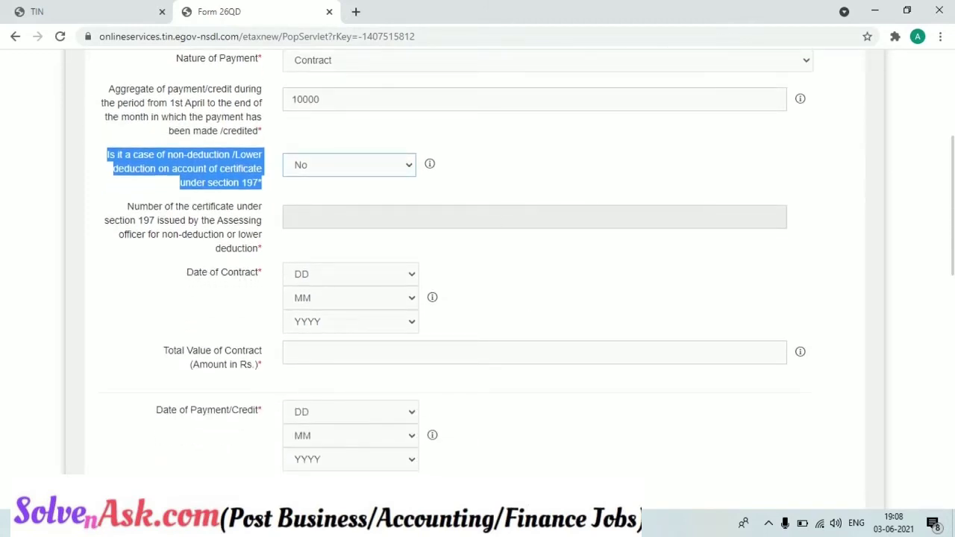
scroll(477, 268, "up", 2)
left_click(708, 211)
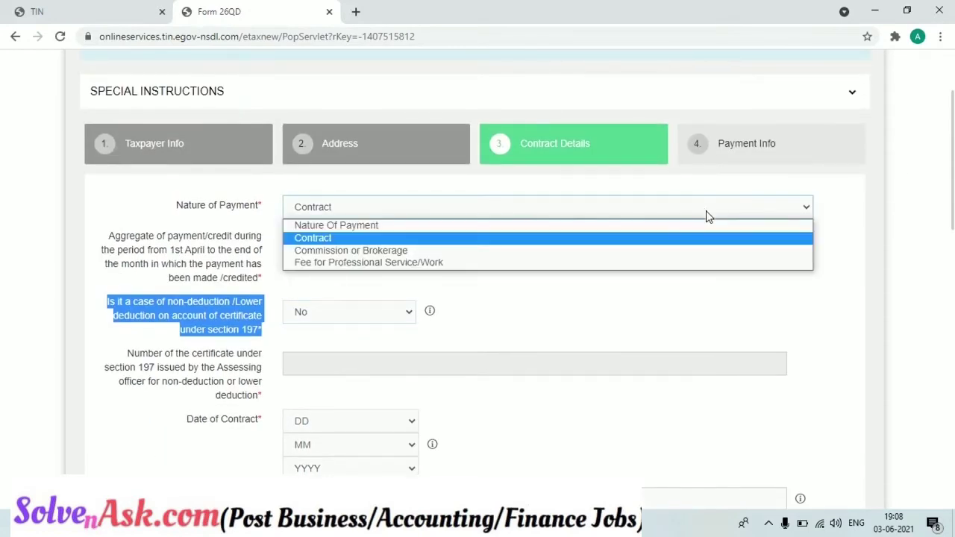
left_click(691, 254)
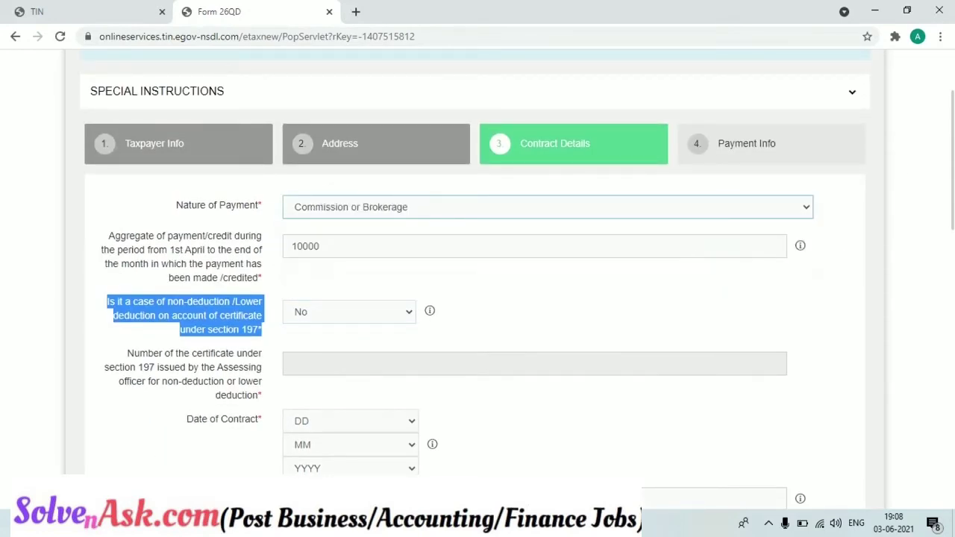
scroll(875, 252, "down", 2)
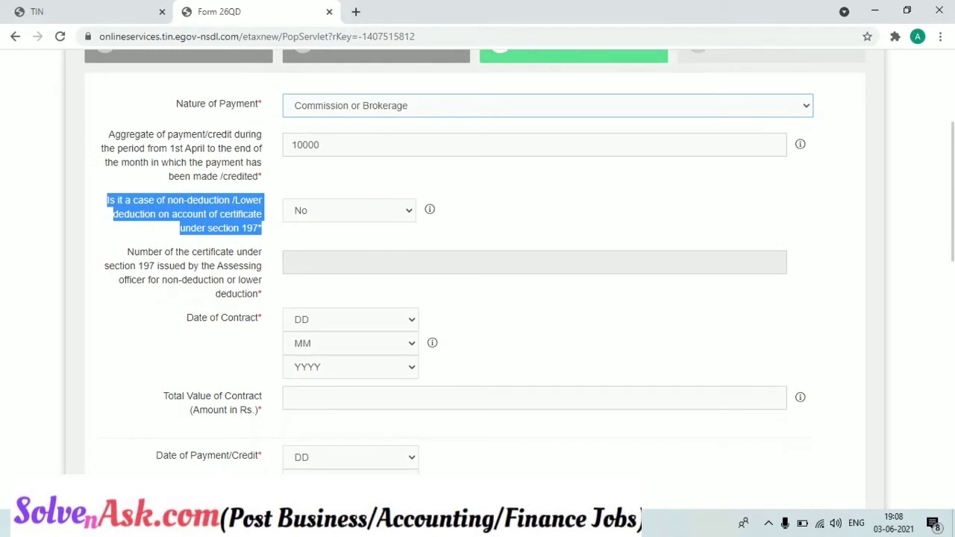
scroll(839, 220, "up", 1)
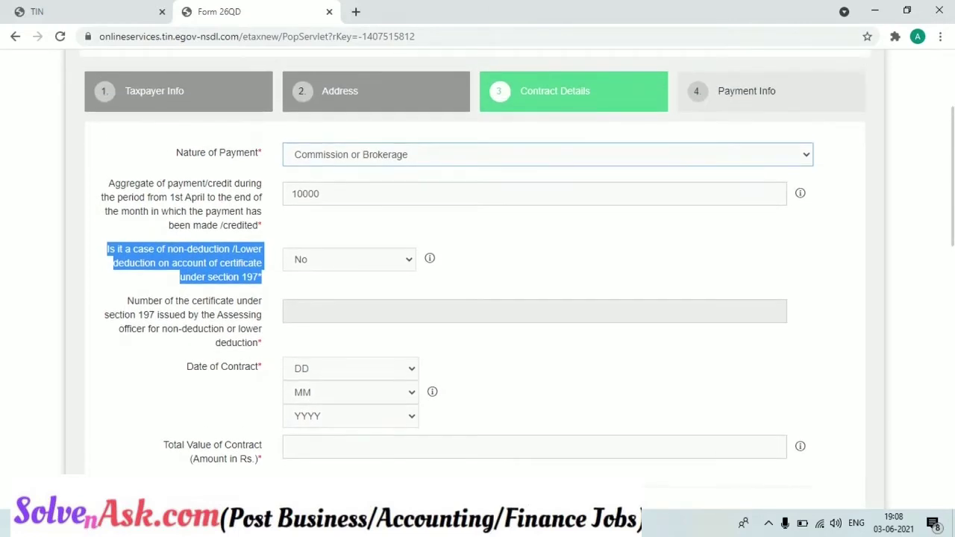
left_click(787, 160)
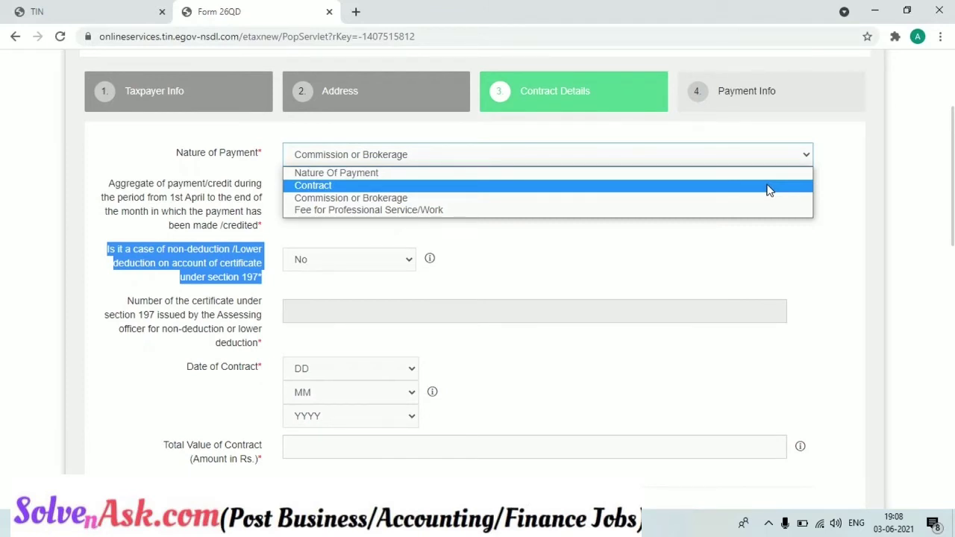
left_click(769, 186)
scroll(858, 219, "down", 3)
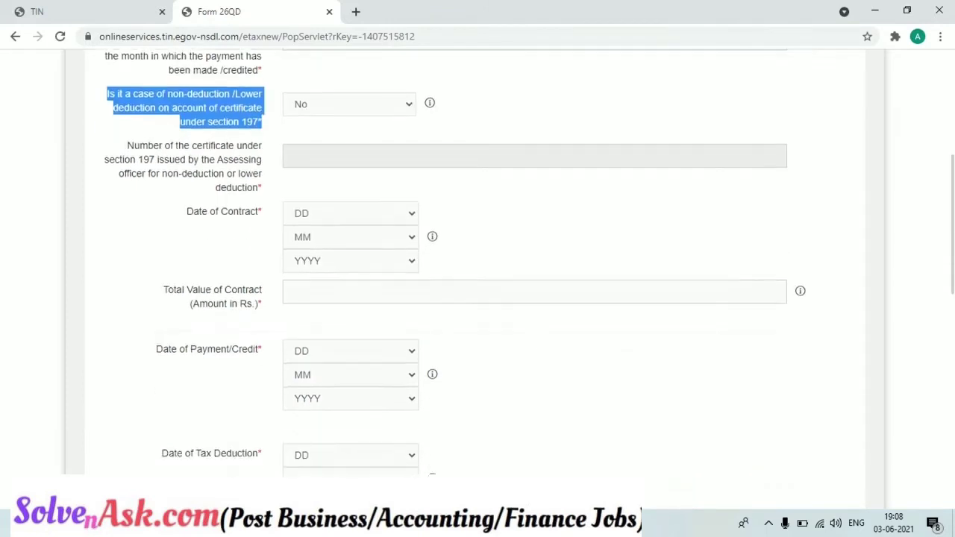
left_click(400, 175)
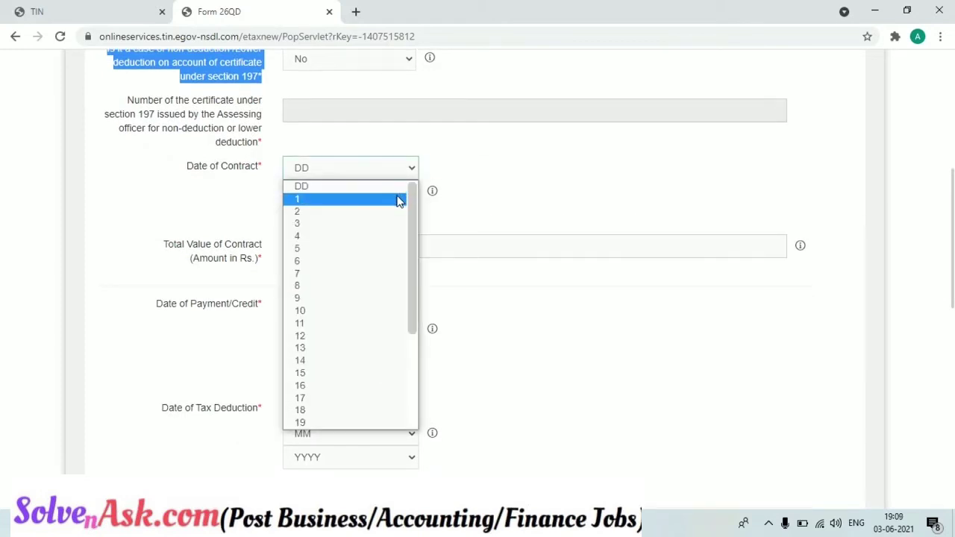
- Set the Date of Contract to 1 May 2021
left_click(399, 200)
left_click(396, 197)
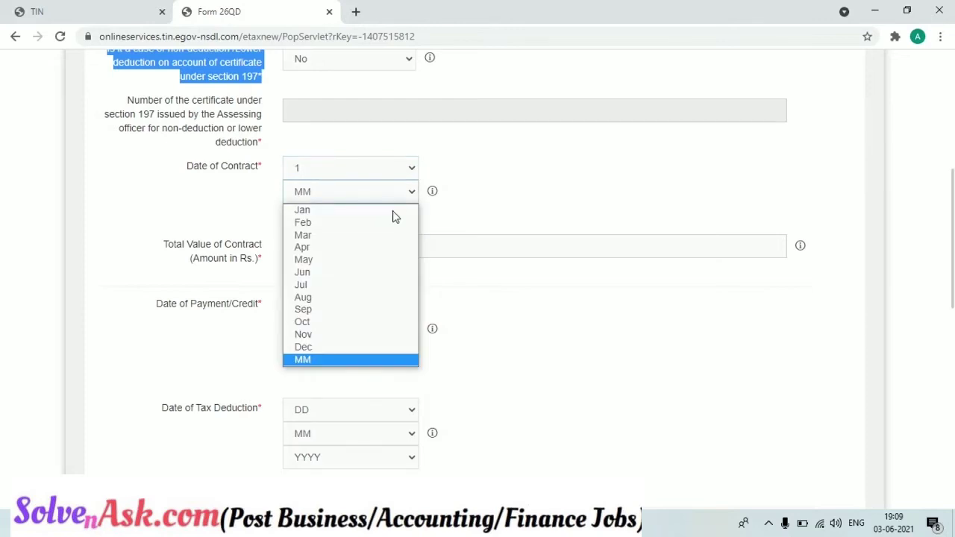
left_click(367, 261)
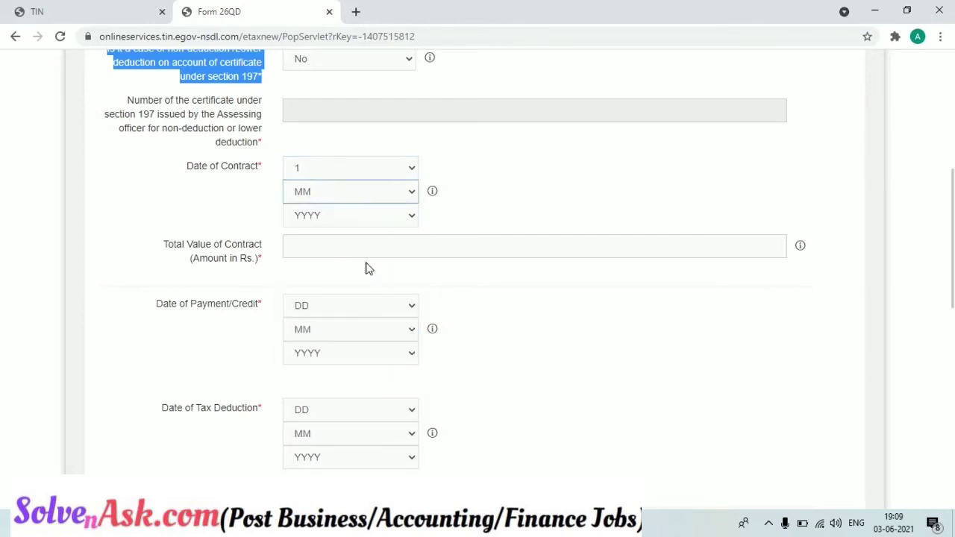
left_click(366, 221)
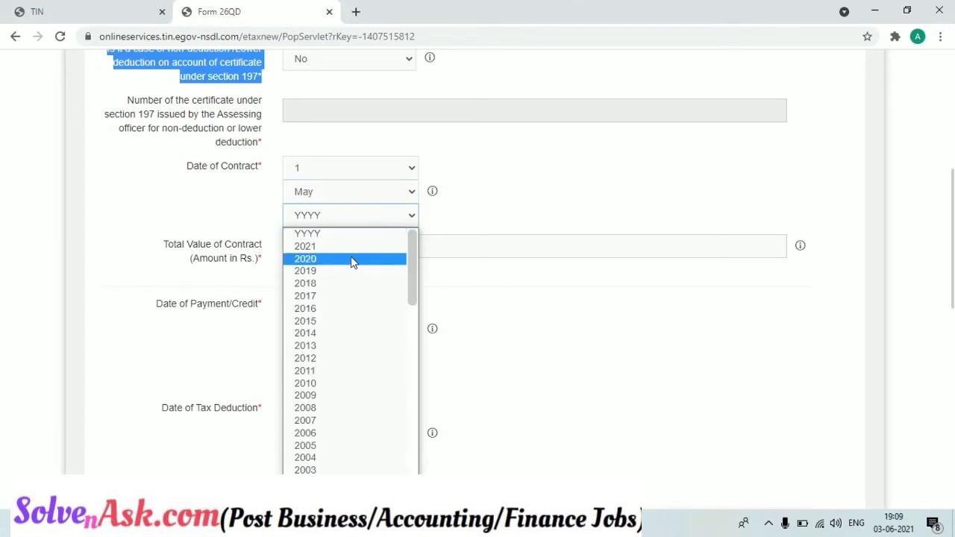
left_click(352, 247)
- Enter 20000 as the Total Value of Contract
left_click(352, 247)
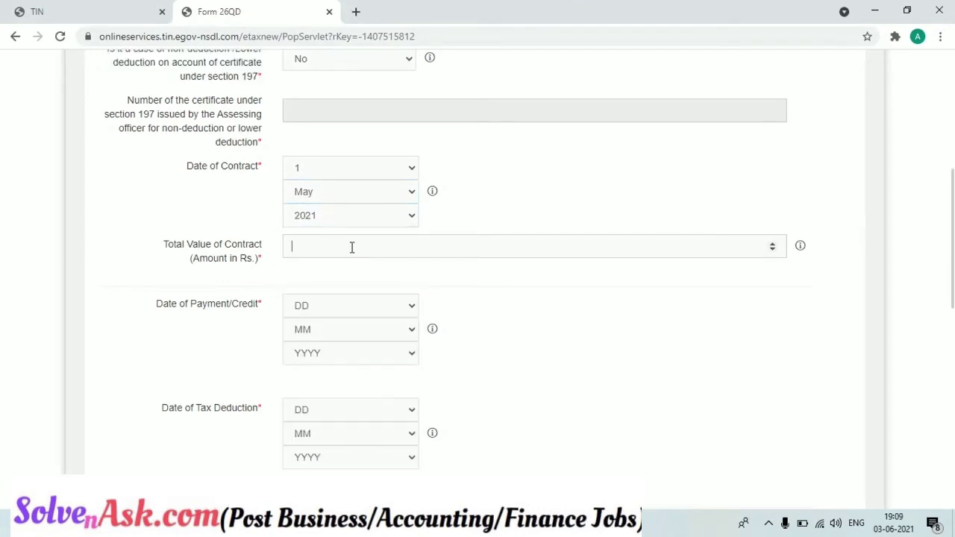
scroll(532, 197, "up", 2)
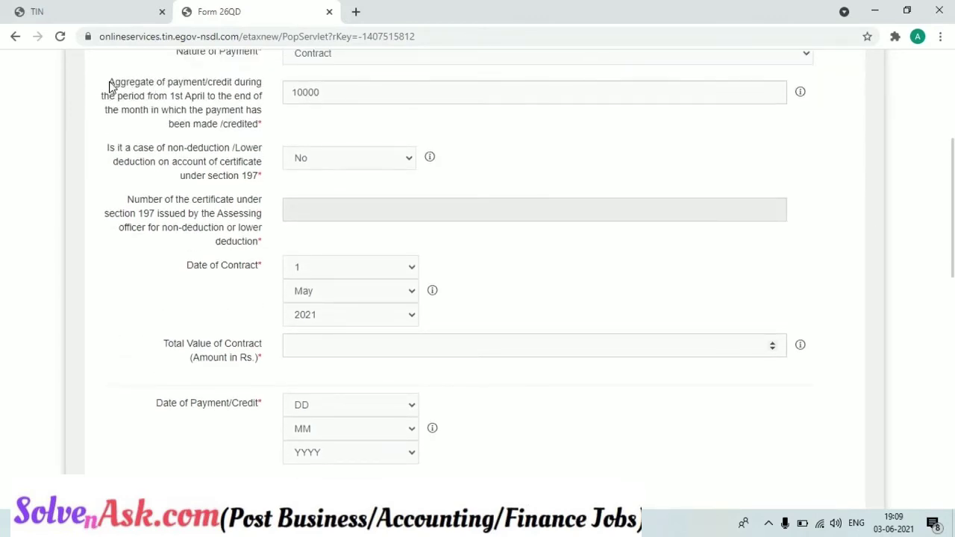
left_click_drag(109, 83, 261, 124)
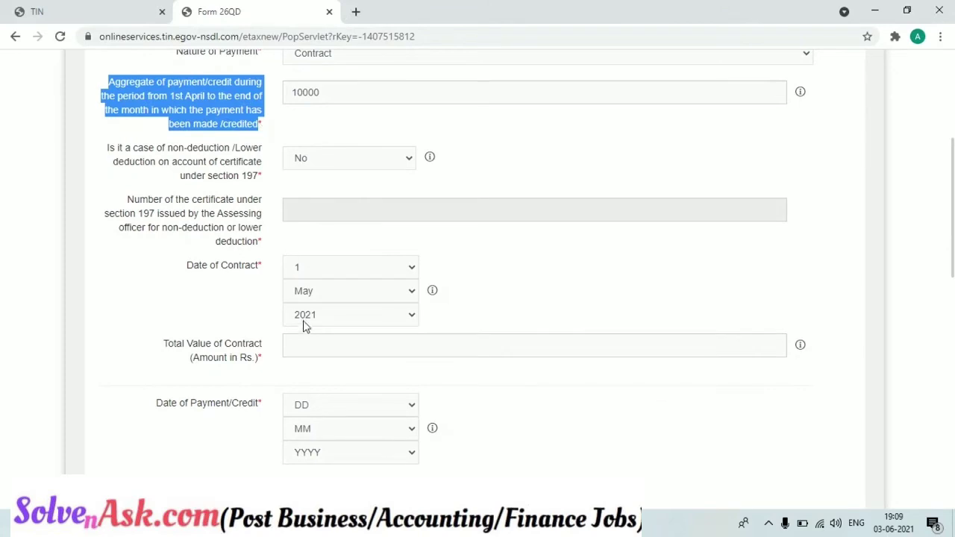
left_click(304, 345)
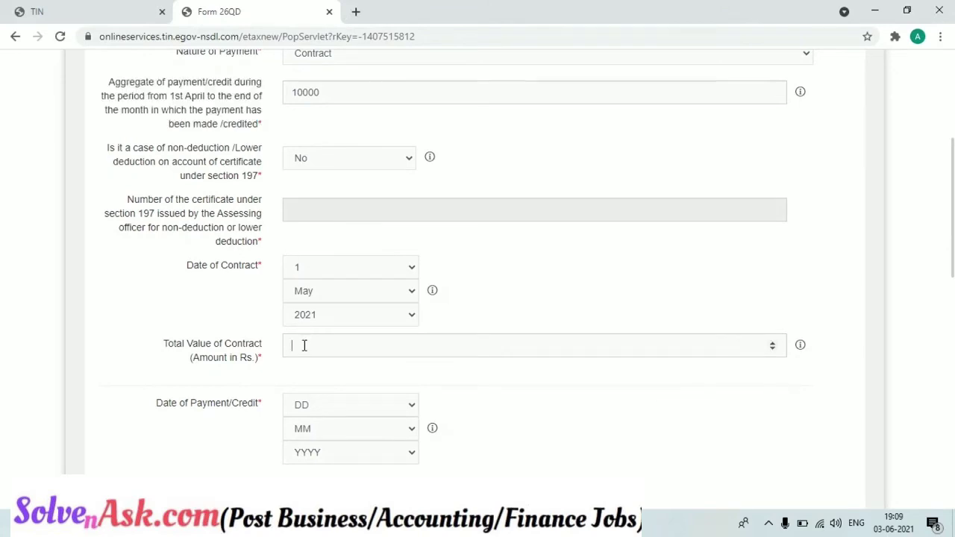
type("20000")
scroll(610, 409, "down", 5)
scroll(527, 264, "up", 3)
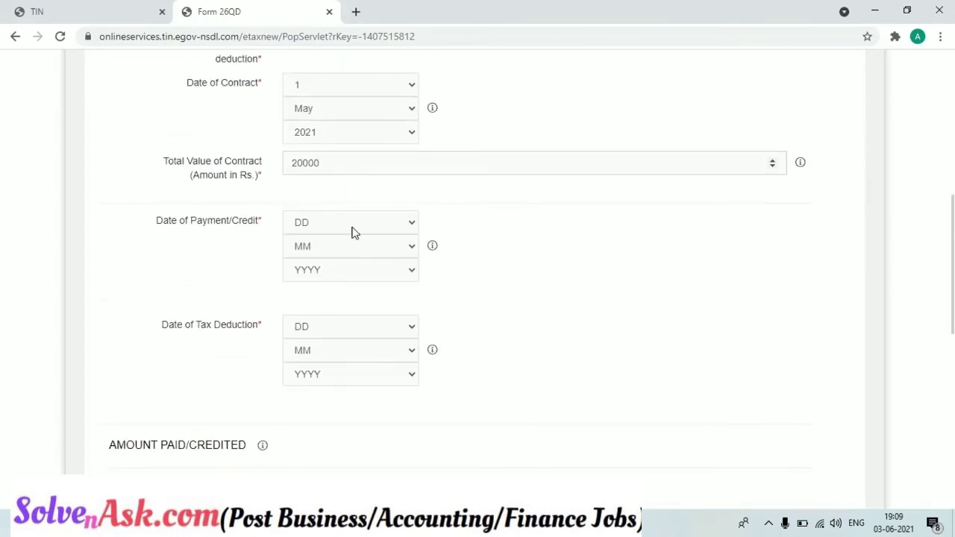
- Set the Date of Payment/Credit to 3 Jun 2021
left_click(352, 224)
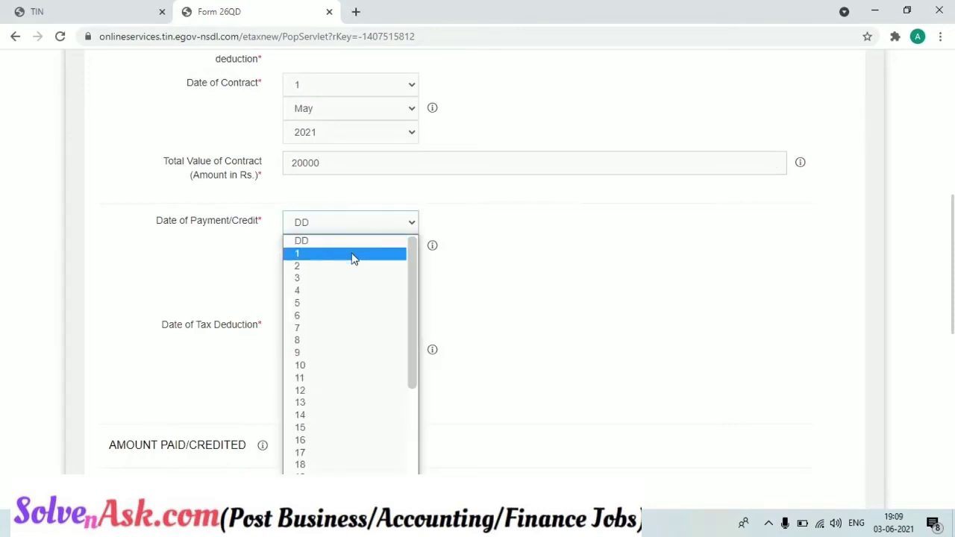
left_click(352, 278)
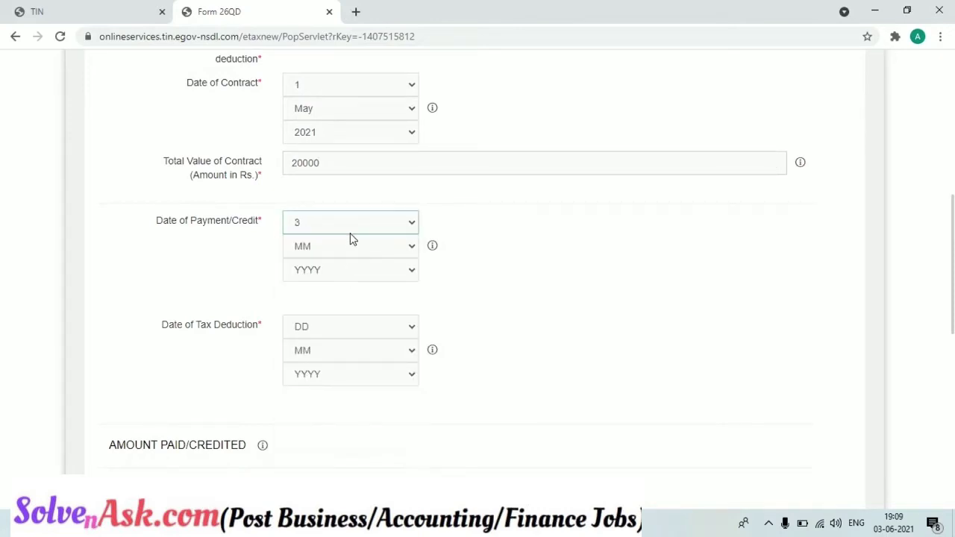
left_click(350, 257)
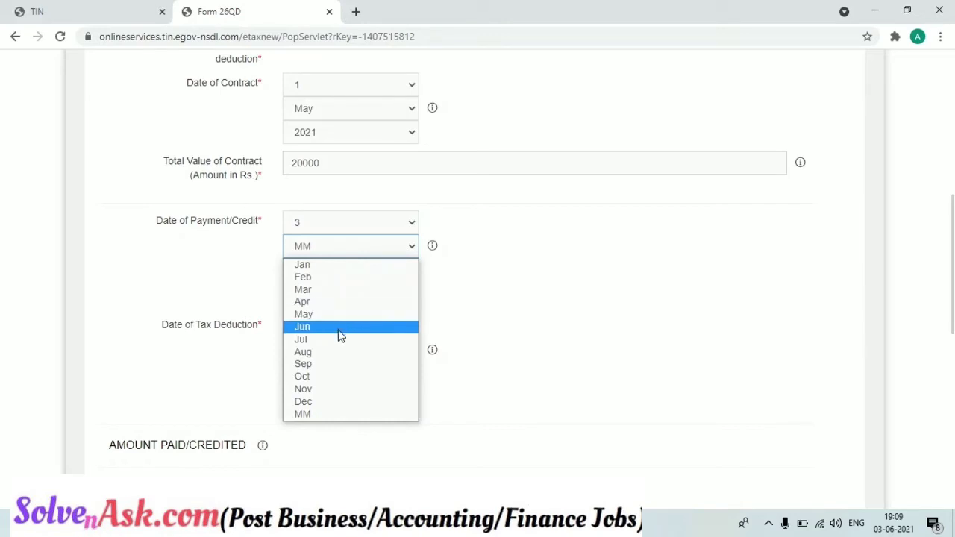
left_click(339, 328)
left_click(340, 273)
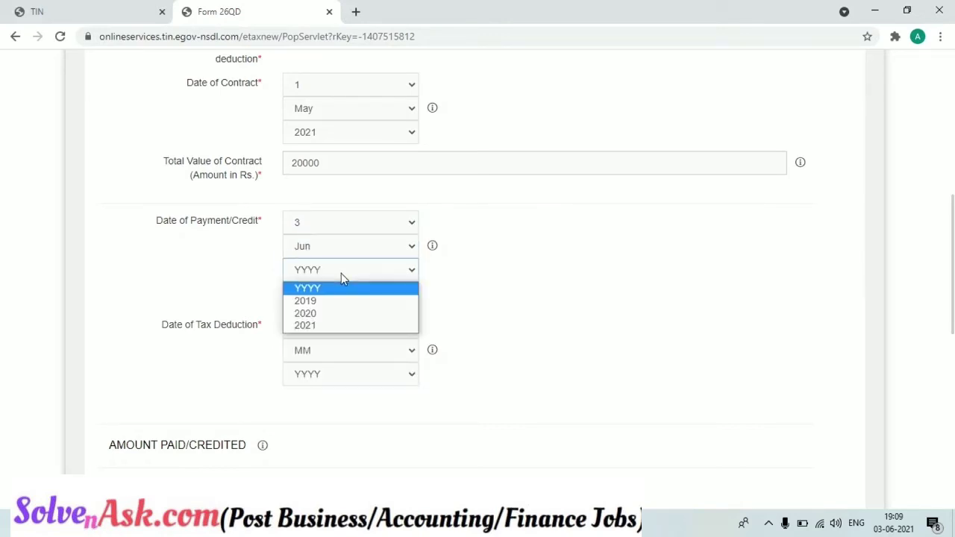
left_click(334, 326)
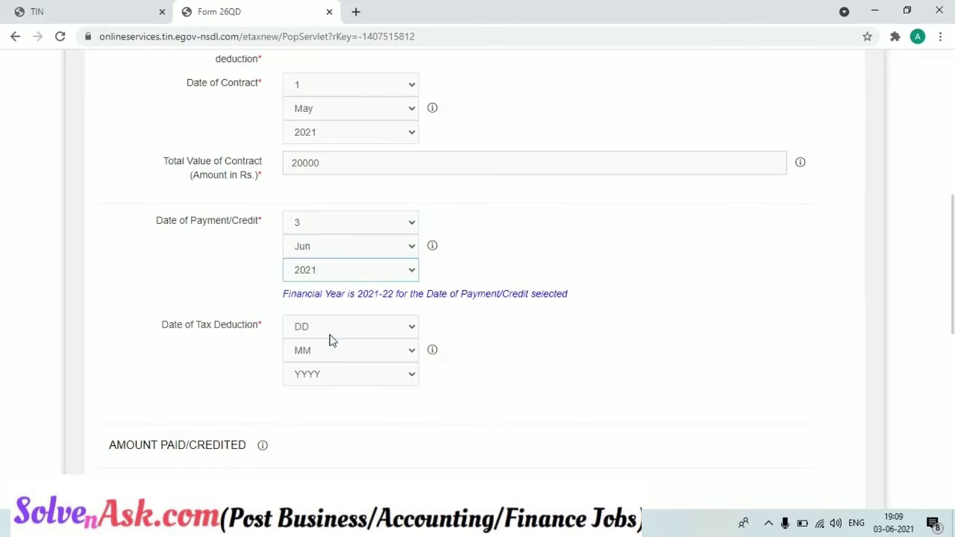
- Set the Date of Tax Deduction to 3 Jun 2021
left_click(331, 335)
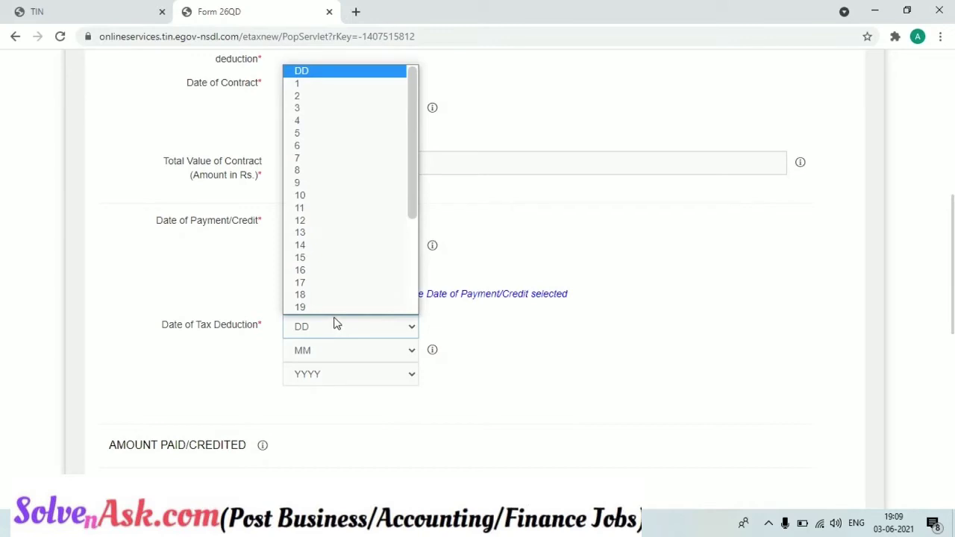
left_click(355, 112)
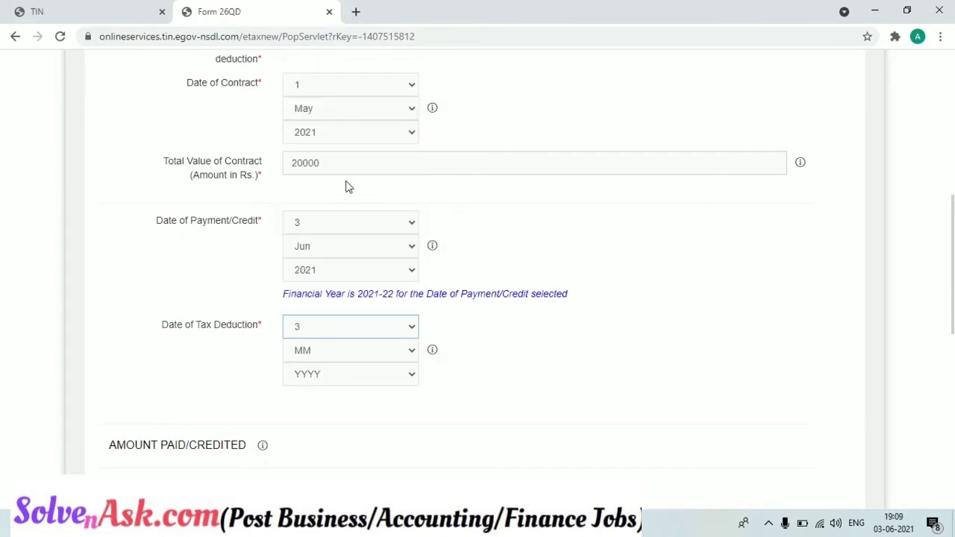
left_click(336, 347)
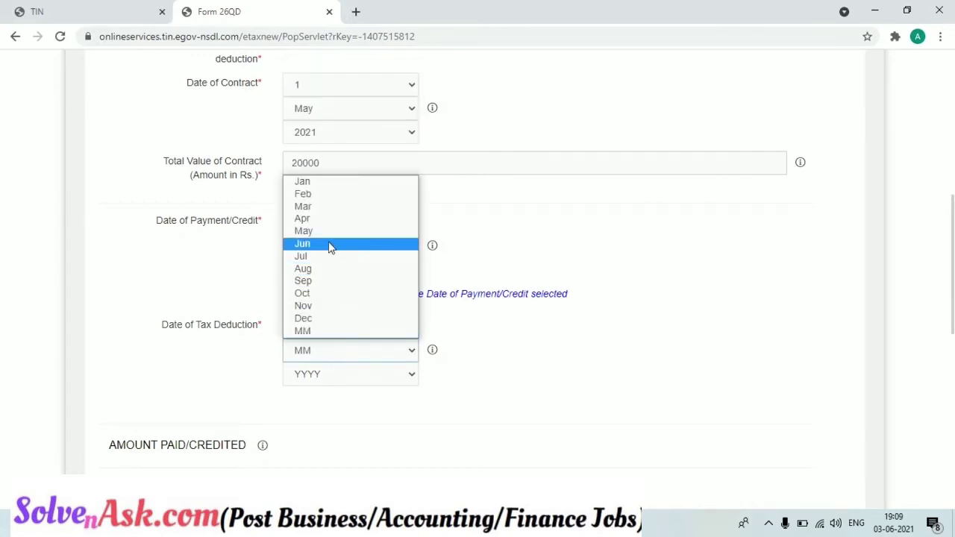
left_click(330, 244)
left_click(314, 375)
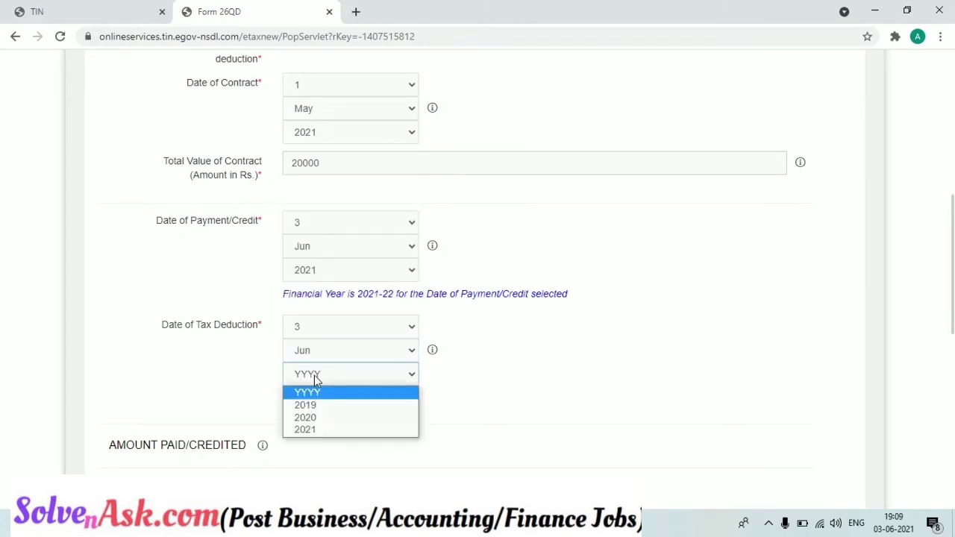
left_click(317, 430)
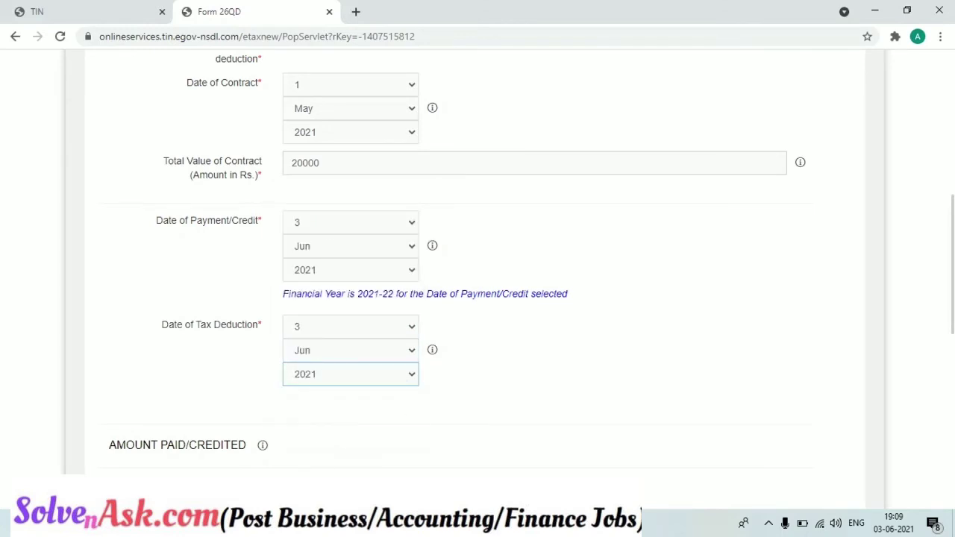
scroll(951, 378, "down", 3)
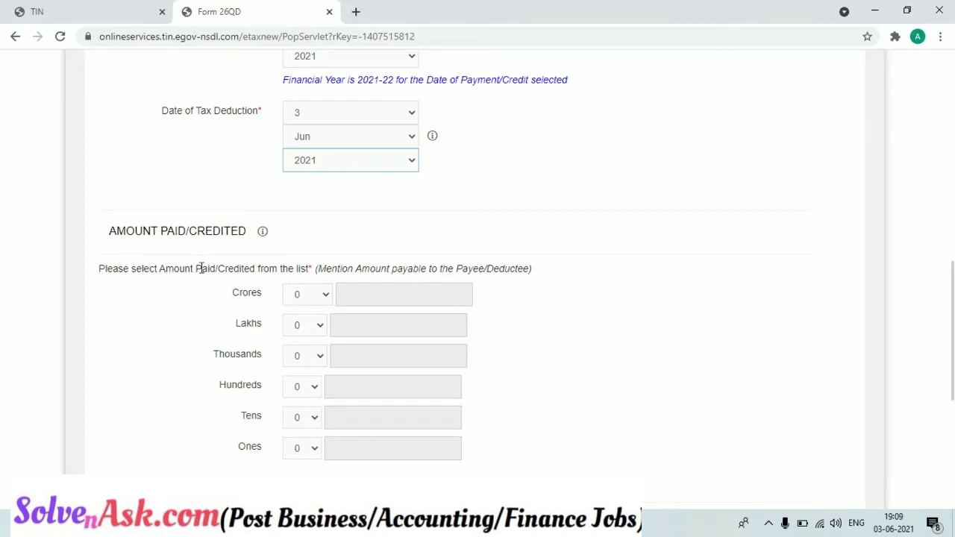
left_click_drag(202, 269, 316, 269)
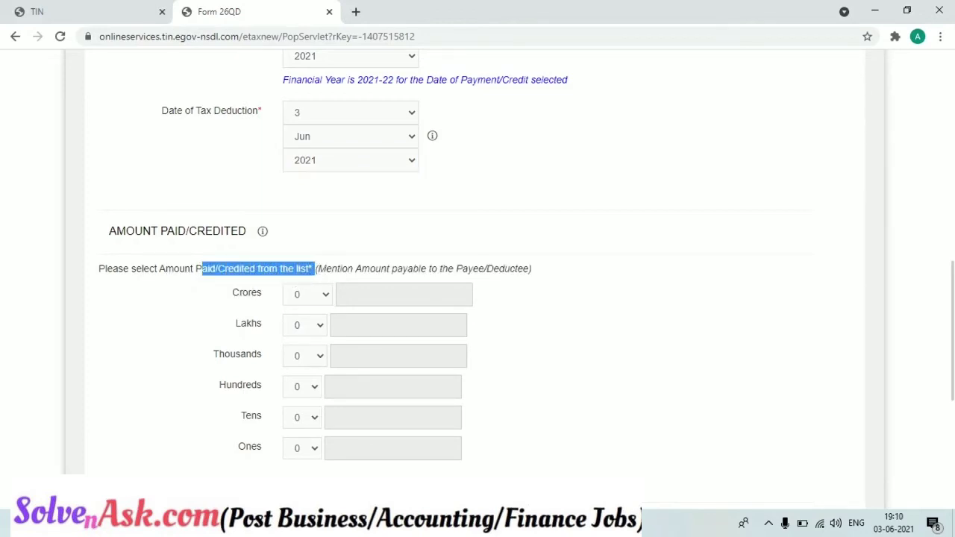
- Choose 10 in the Thousands dropdown for the amount paid
scroll(507, 308, "up", 5)
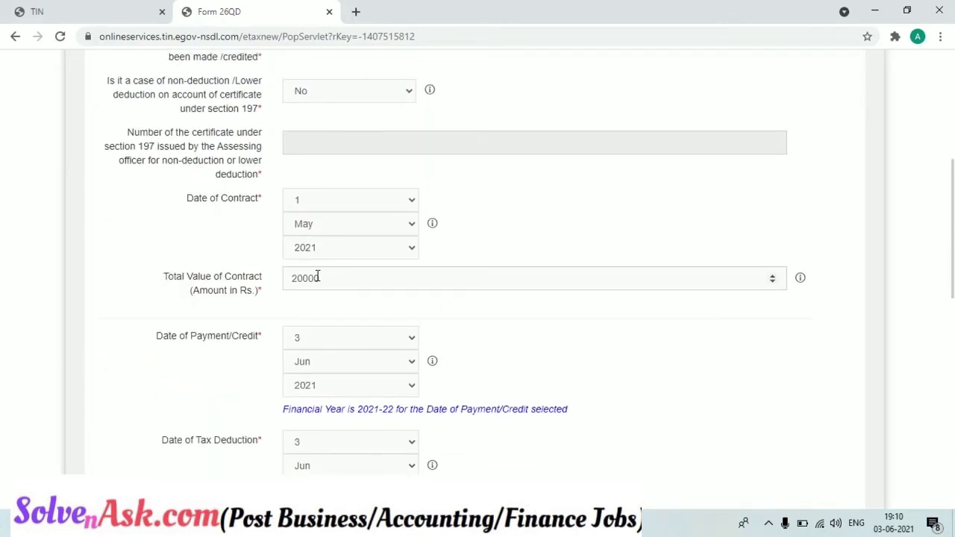
scroll(496, 123, "up", 2)
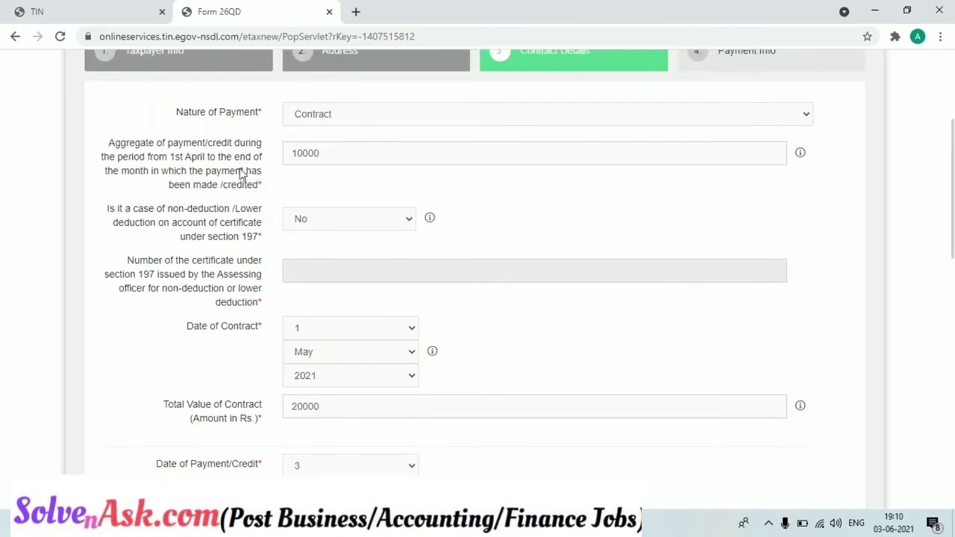
left_click_drag(167, 146, 266, 147)
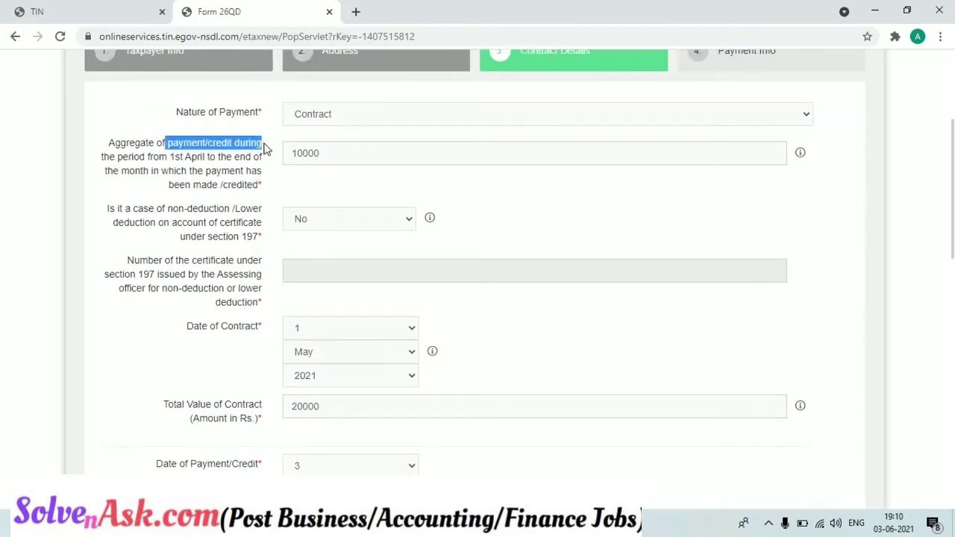
left_click_drag(950, 201, 950, 343)
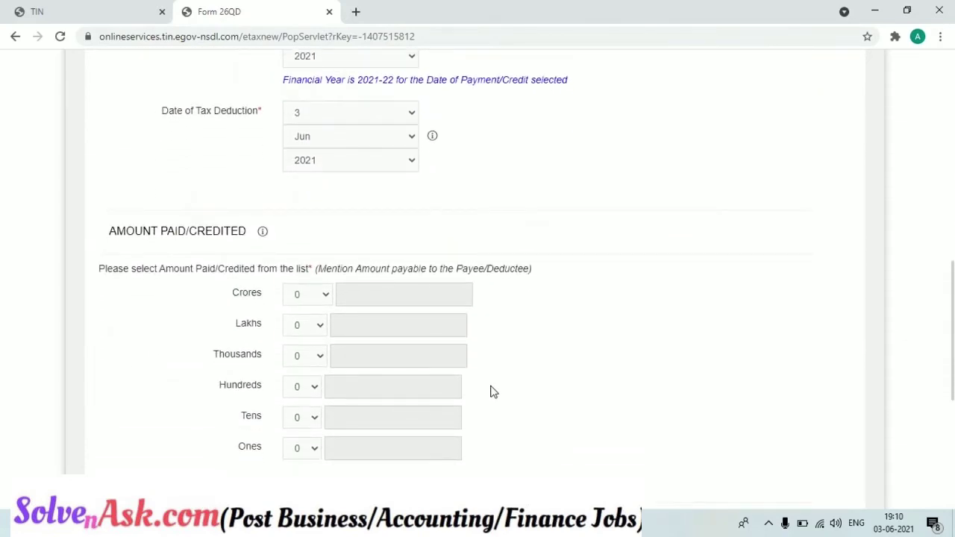
left_click(305, 357)
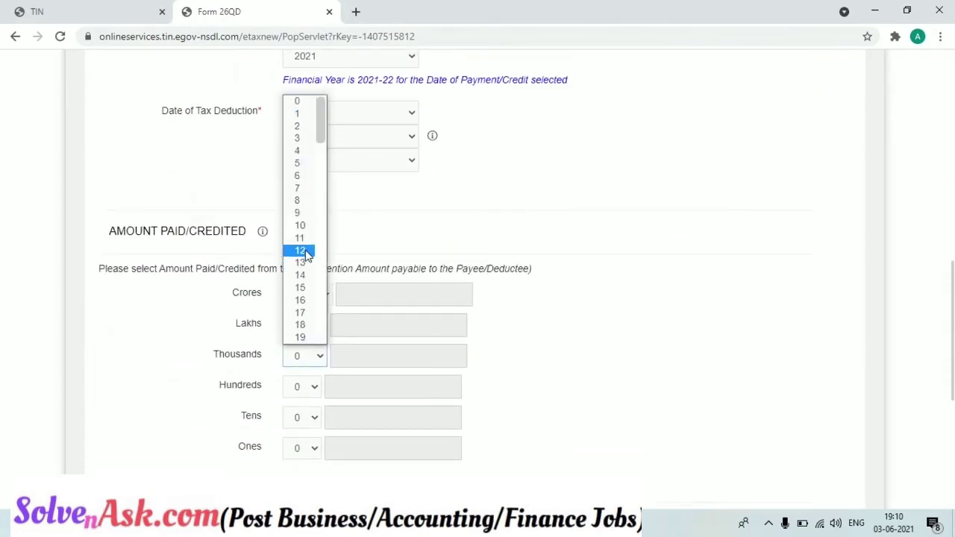
left_click(302, 226)
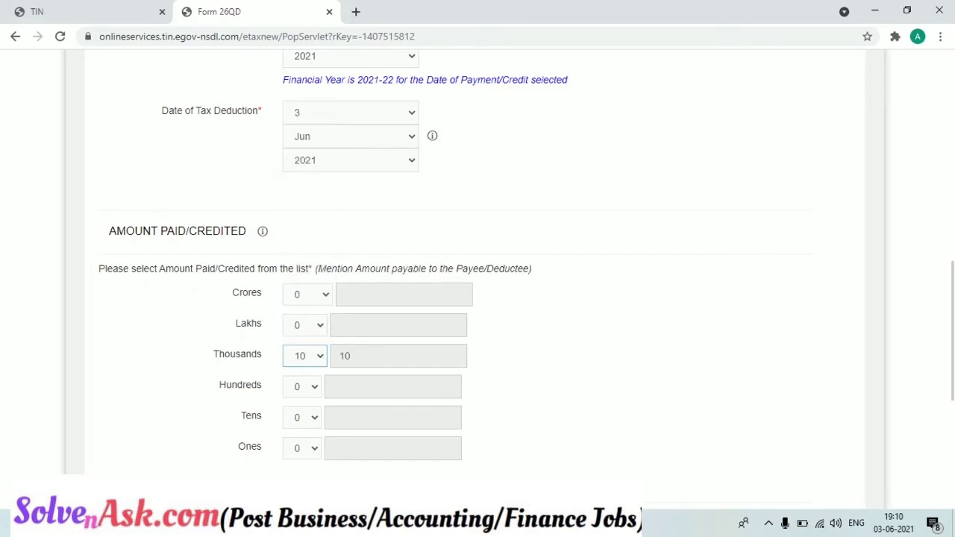
- Enter 10000 as Total Amount Paid/Credited and 2000 as Basic Tax
scroll(477, 269, "down", 3)
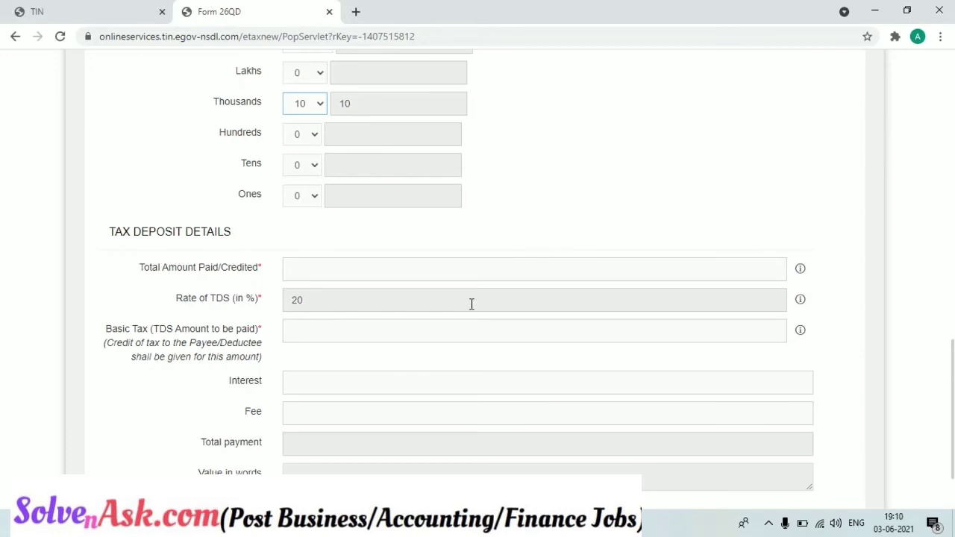
left_click(447, 270)
type("10000")
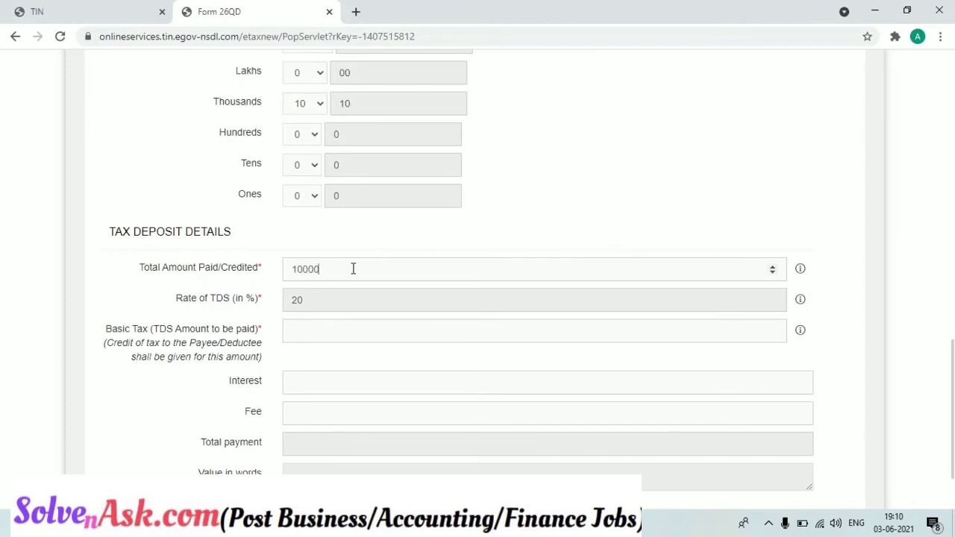
left_click(320, 325)
type("2000")
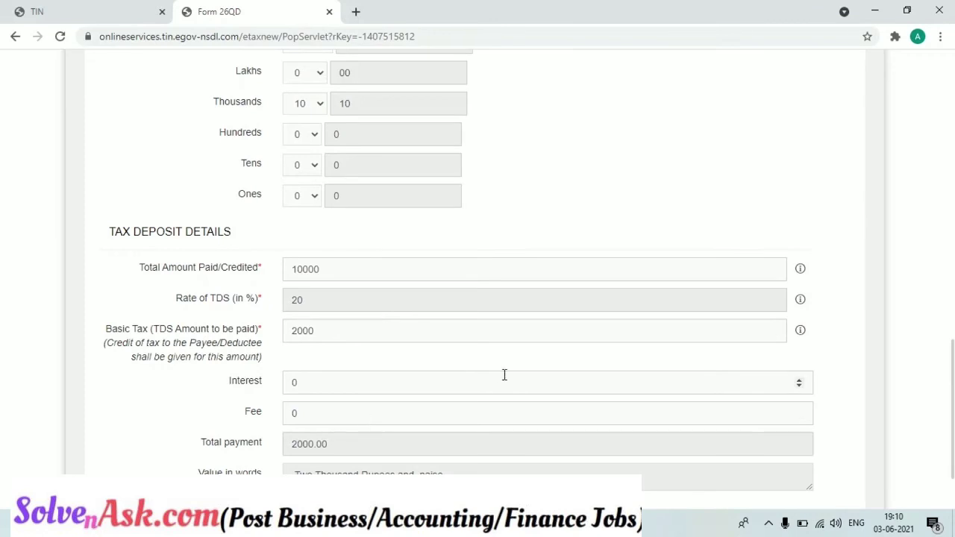
- Submit Contract Details with a 20000 contract value and see the error requiring more than 50,00,000
scroll(949, 343, "down", 2)
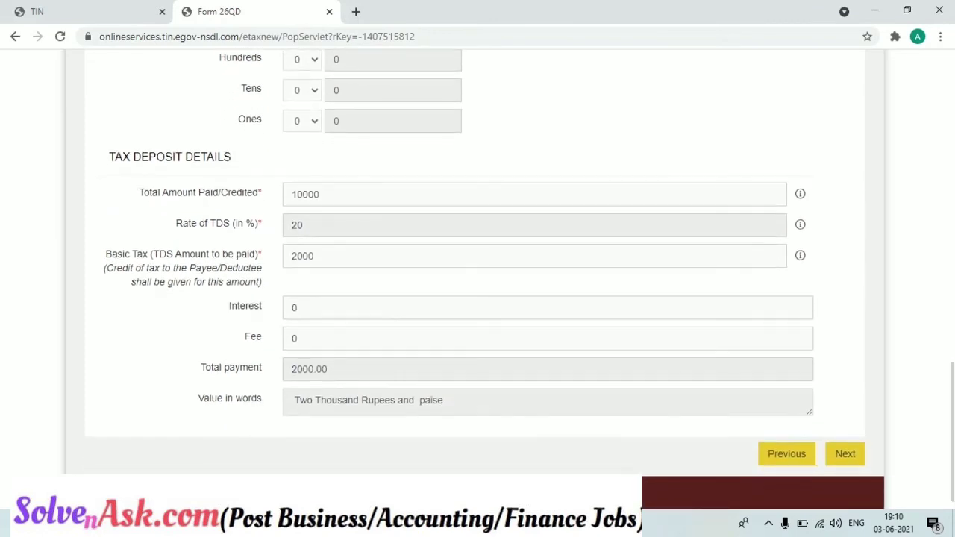
scroll(949, 282, "up", 4)
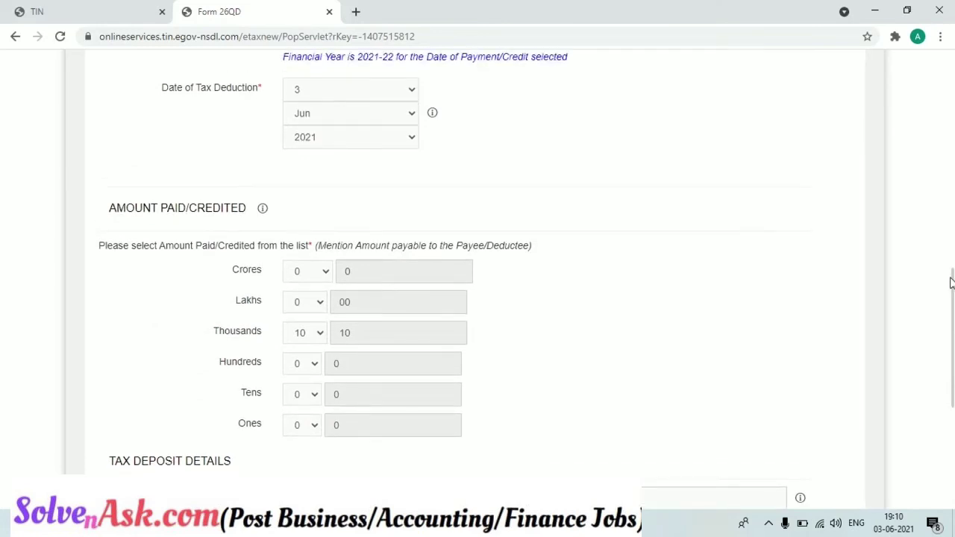
scroll(949, 282, "up", 6)
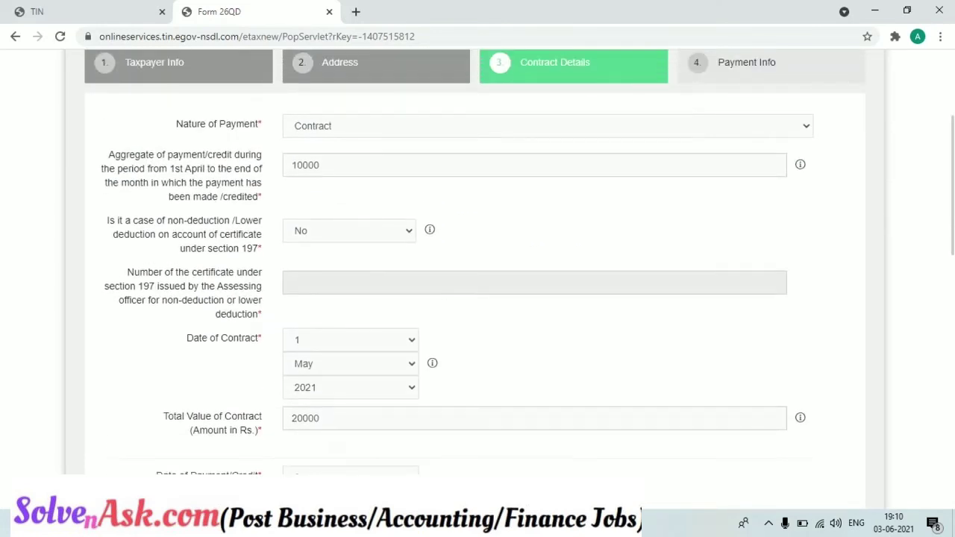
scroll(950, 289, "down", 7)
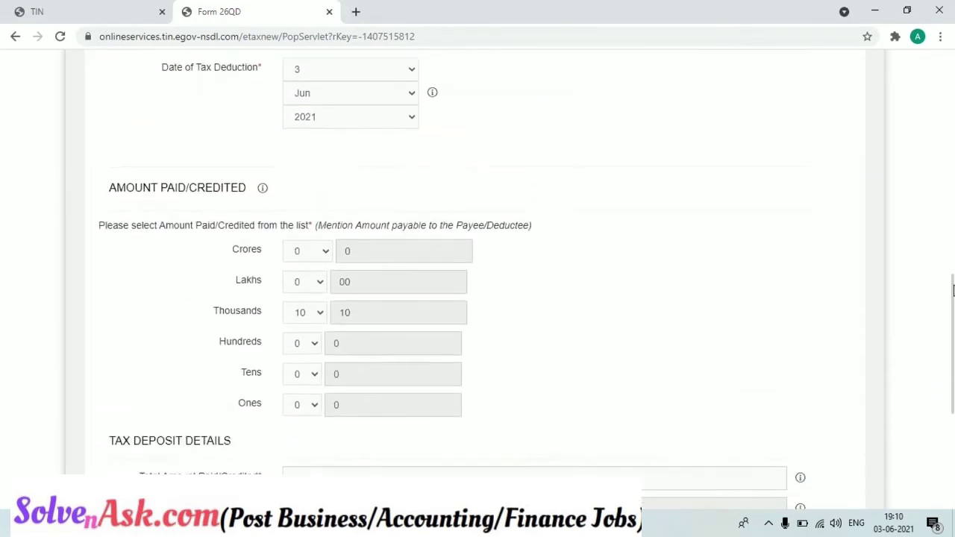
left_click_drag(953, 291, 953, 384)
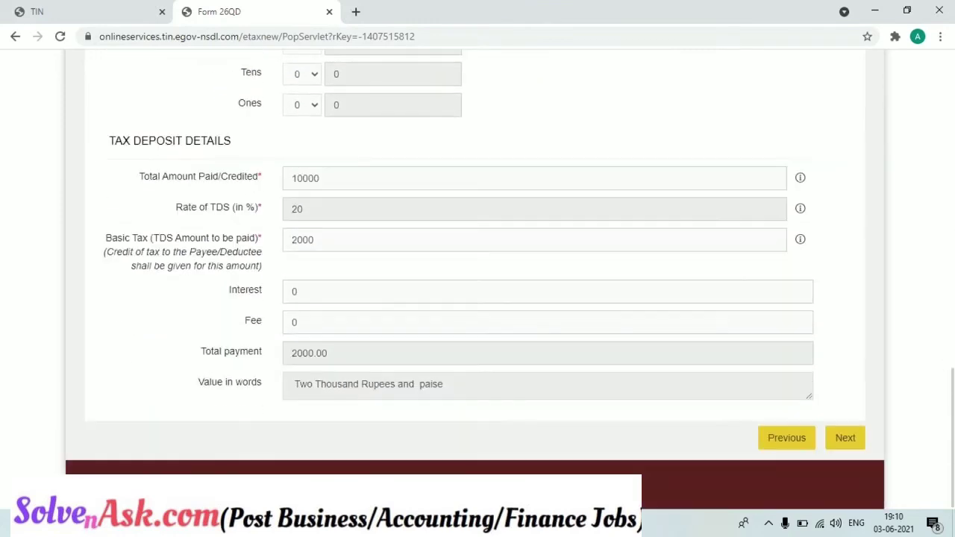
left_click(848, 439)
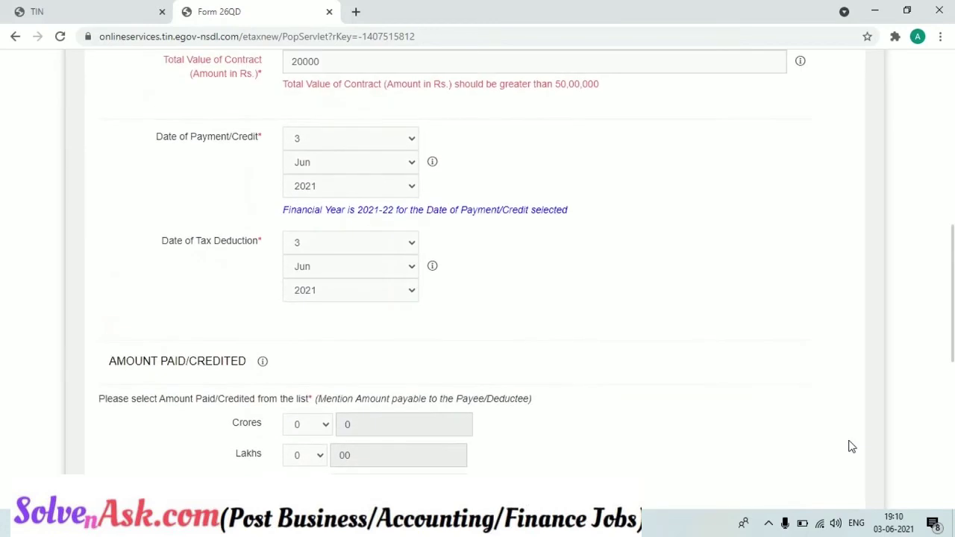
left_click_drag(953, 294, 938, 234)
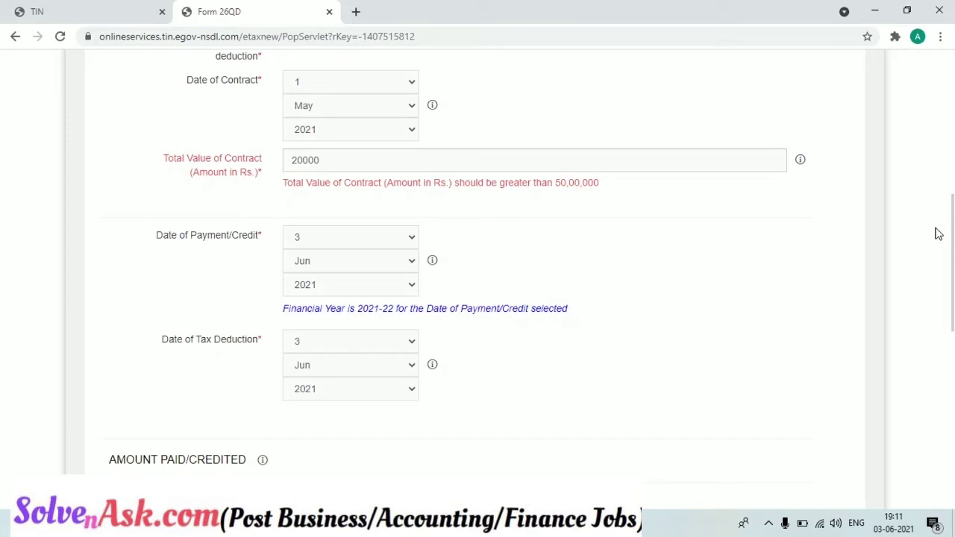
scroll(647, 262, "up", 3)
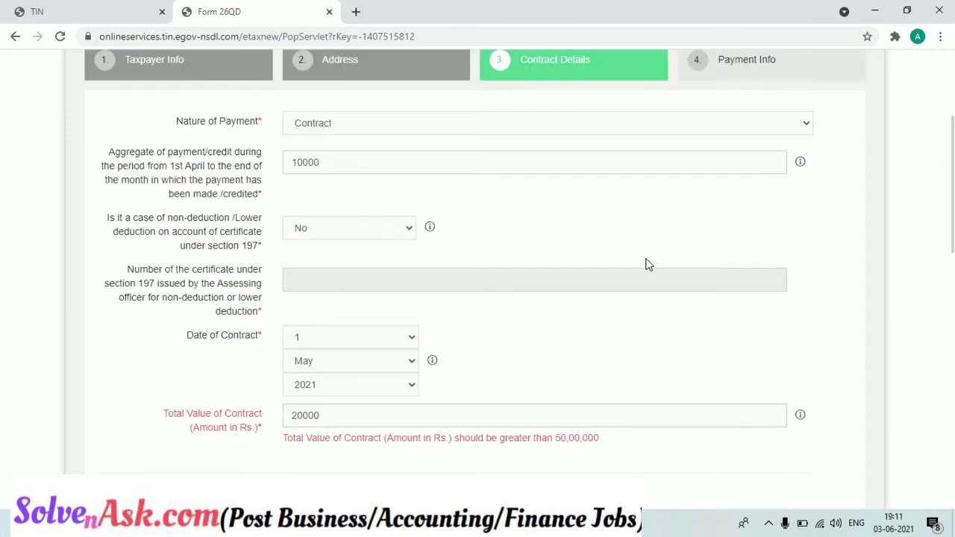
- Re-enter the Total Value of Contract as 5000000
left_click(598, 415)
key("BackSpace")
key("BackSpace")
key("BackSpace")
key("BackSpace")
type("50000")
scroll(937, 388, "down", 10)
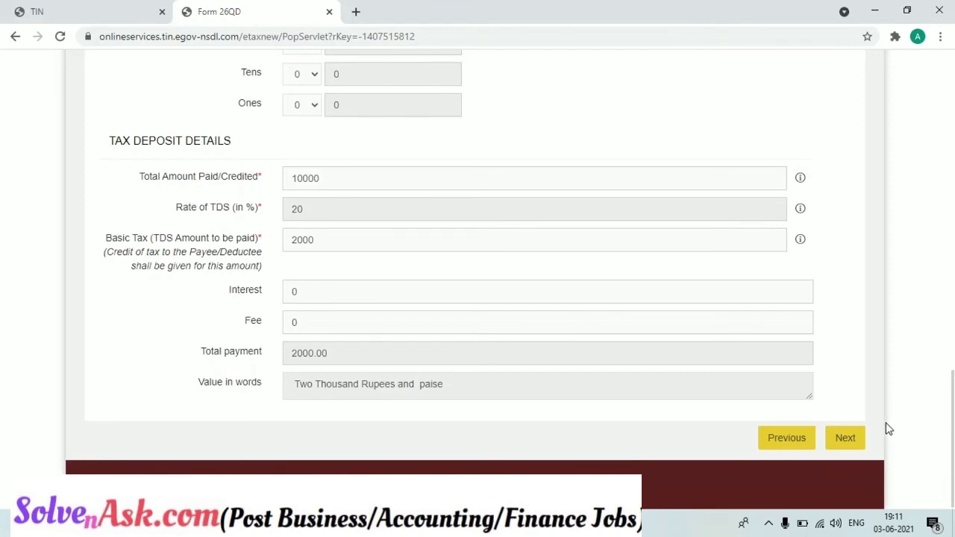
scroll(850, 444, "up", 5)
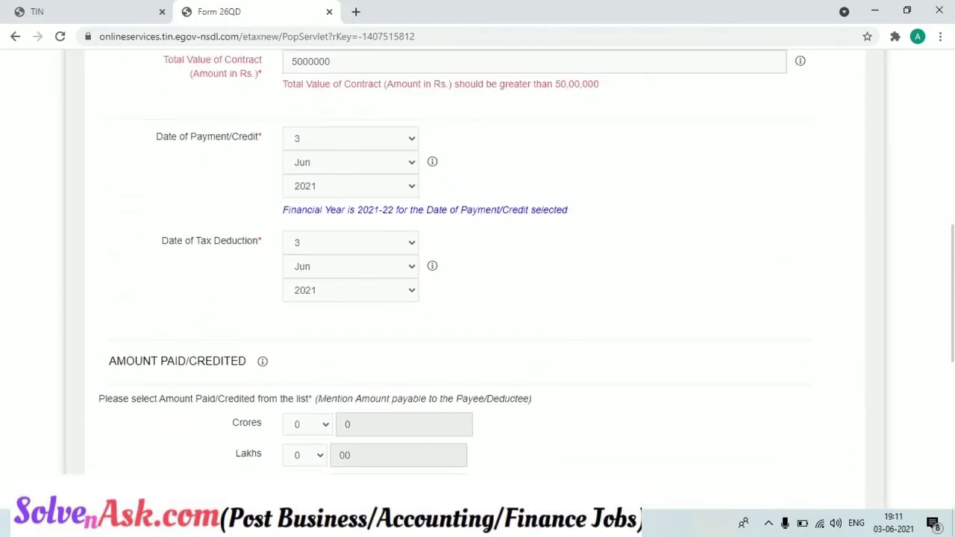
scroll(478, 280, "down", 5)
scroll(477, 279, "up", 5)
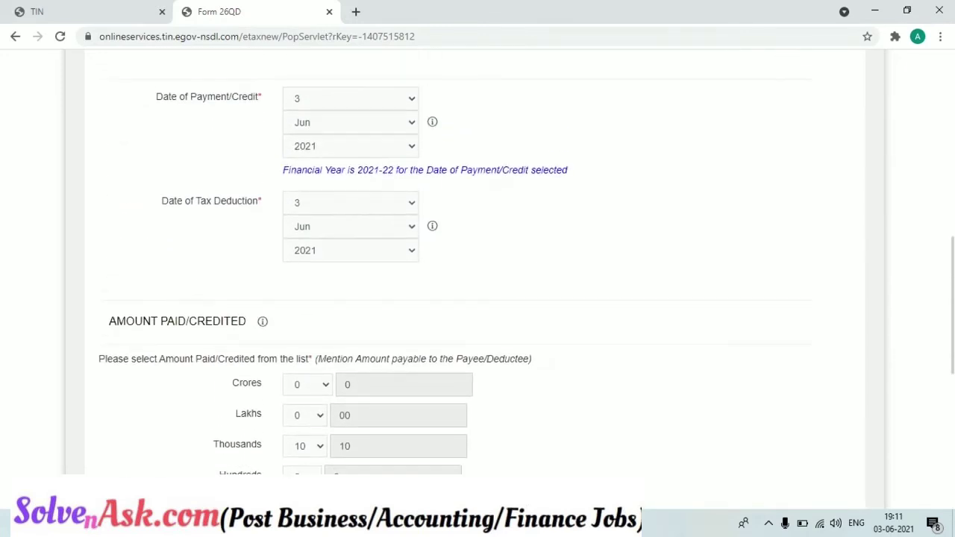
scroll(671, 173, "up", 3)
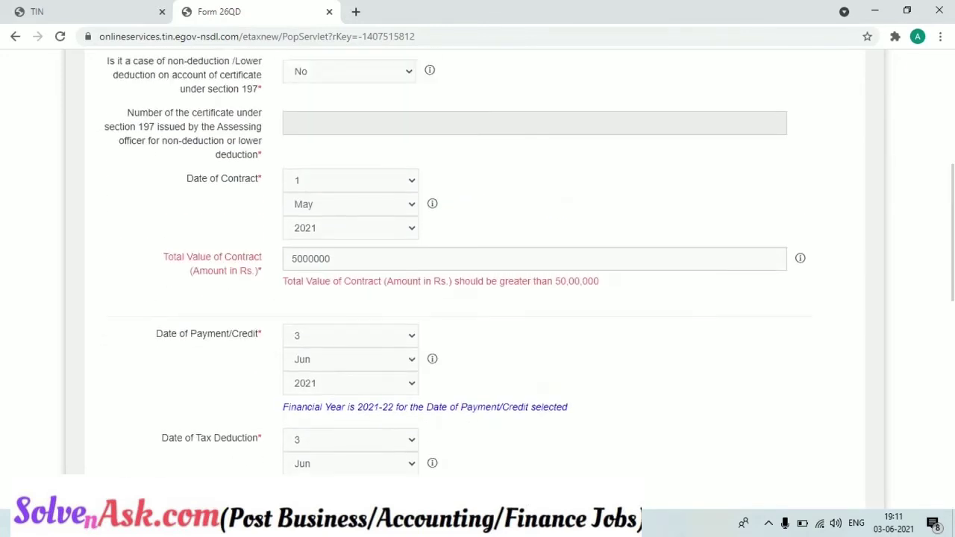
- Change the Total Value of Contract to 5100000 and advance to Payment Info
left_click(443, 265)
key("BackSpace")
key("BackSpace")
key("BackSpace")
key("BackSpace")
key("BackSpace")
key("BackSpace")
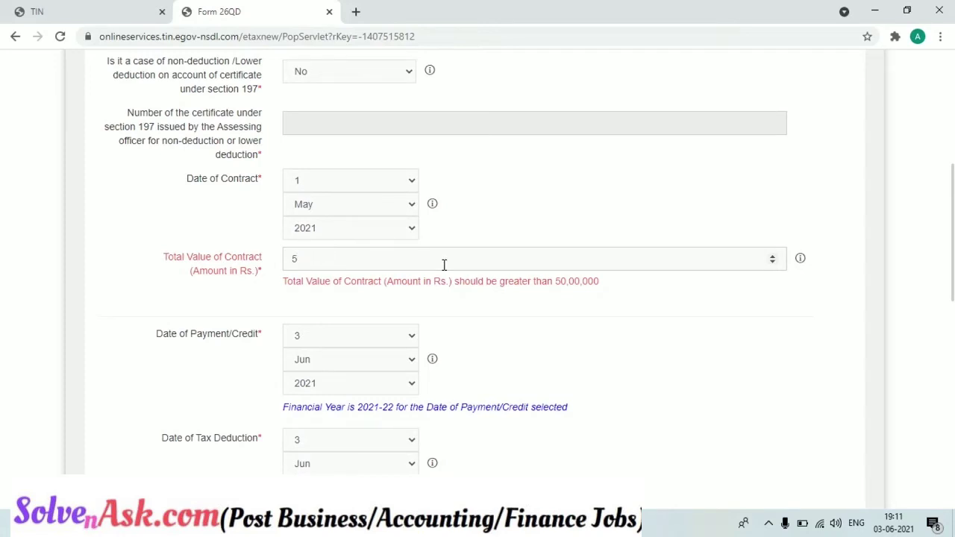
type("100000")
scroll(443, 264, "down", 10)
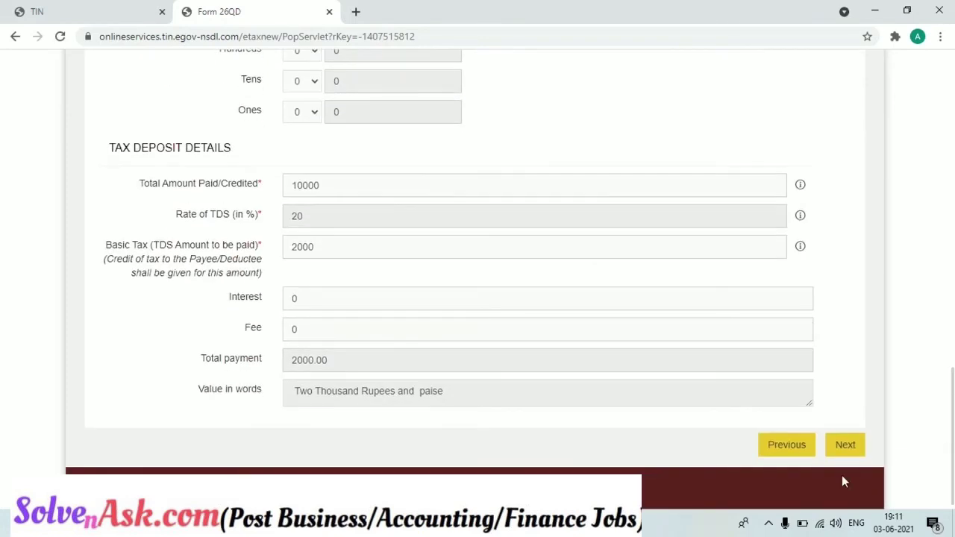
left_click(845, 446)
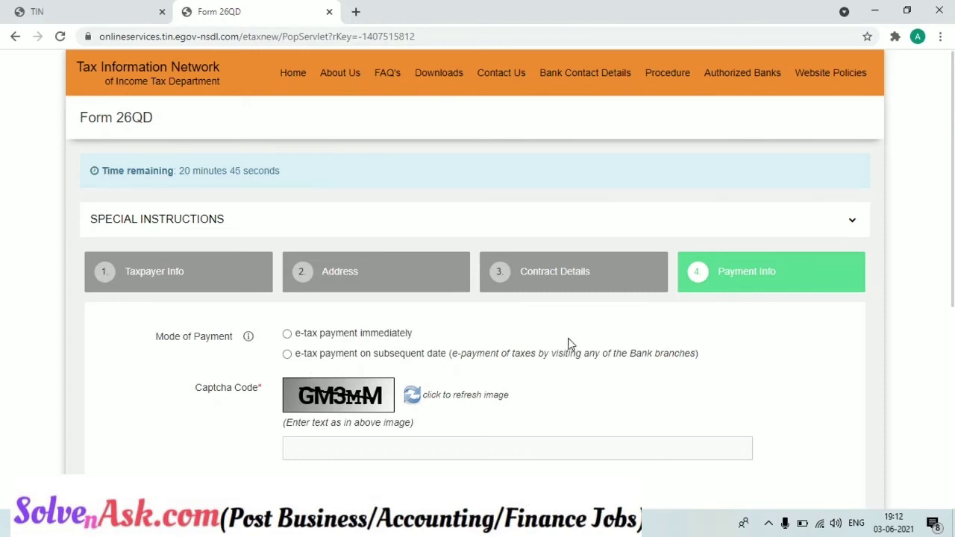
- Choose immediate e-tax payment by Net-Banking through Canara Bank
left_click(287, 335)
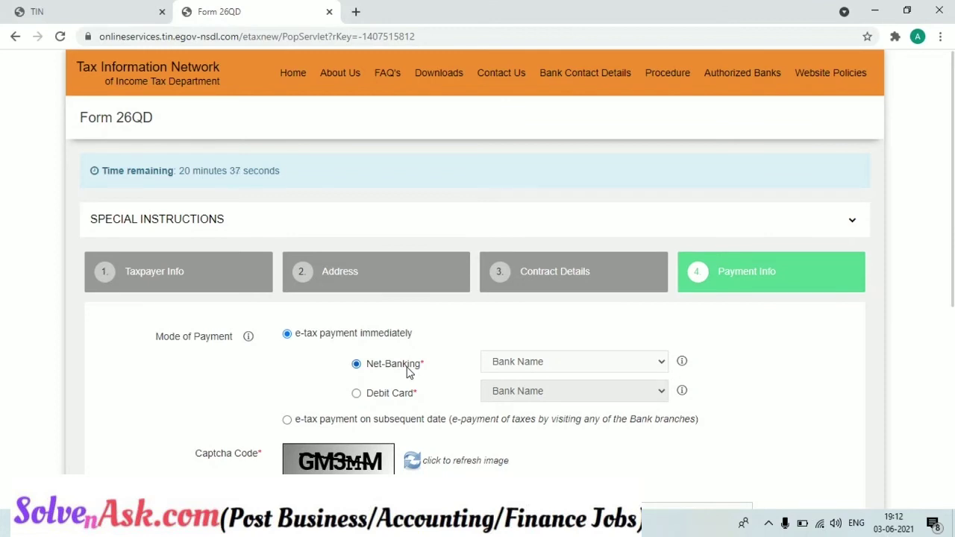
left_click(387, 398)
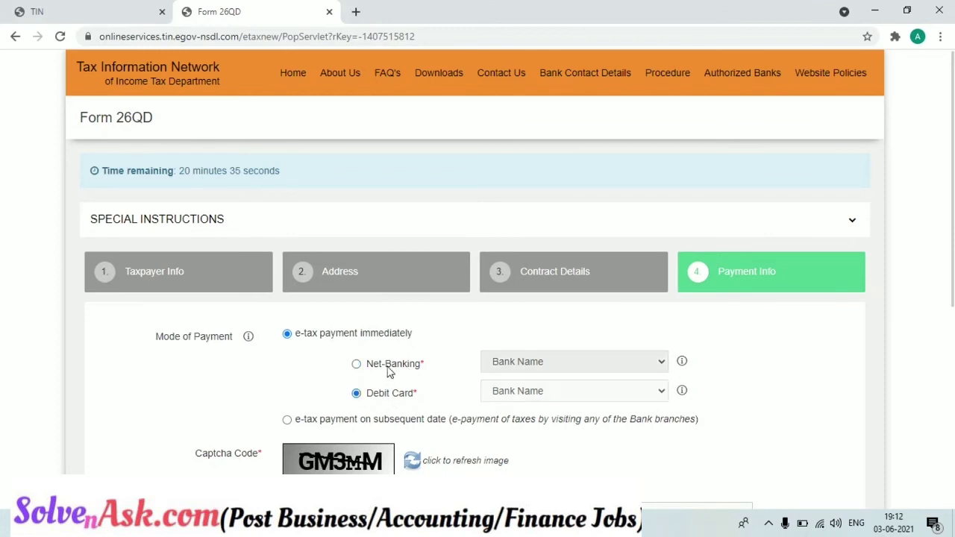
left_click(388, 365)
left_click(499, 365)
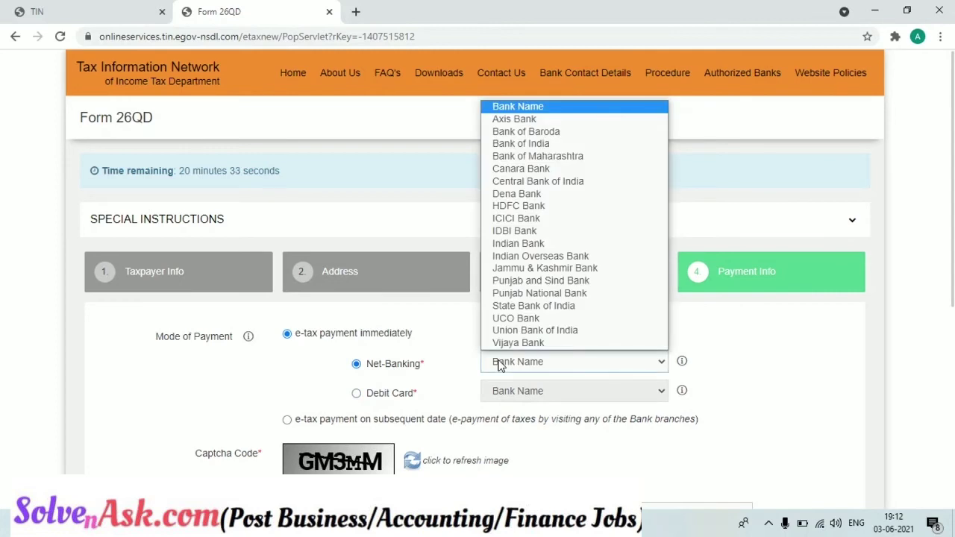
left_click(546, 170)
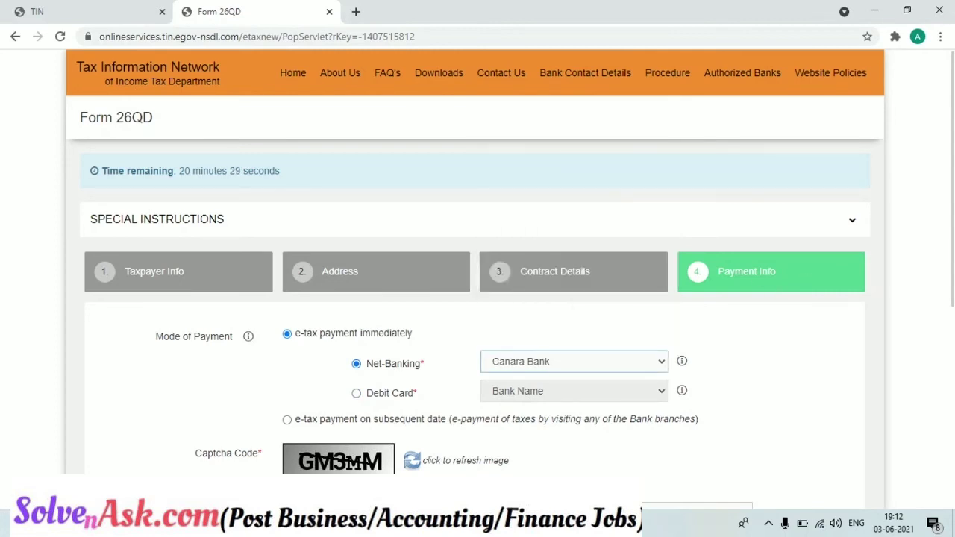
- Fill in the captcha answer
scroll(903, 341, "down", 2)
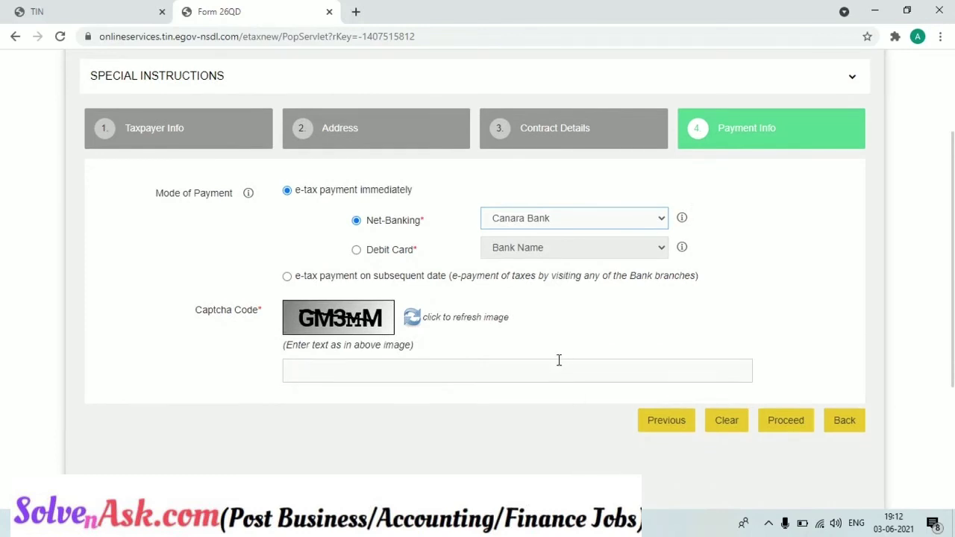
left_click(558, 361)
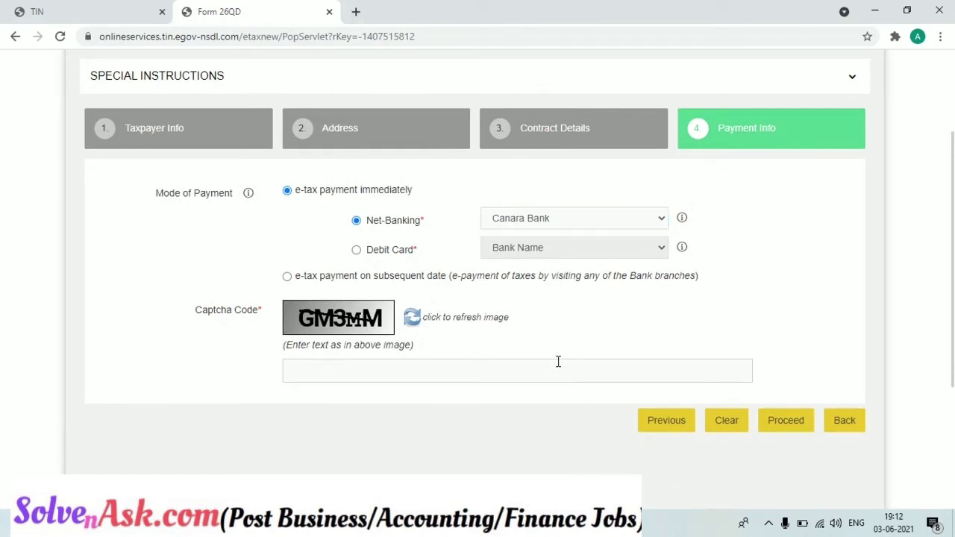
type("GM3MM")
- Proceed to the confirmation page and scroll through the entered details
left_click(760, 420)
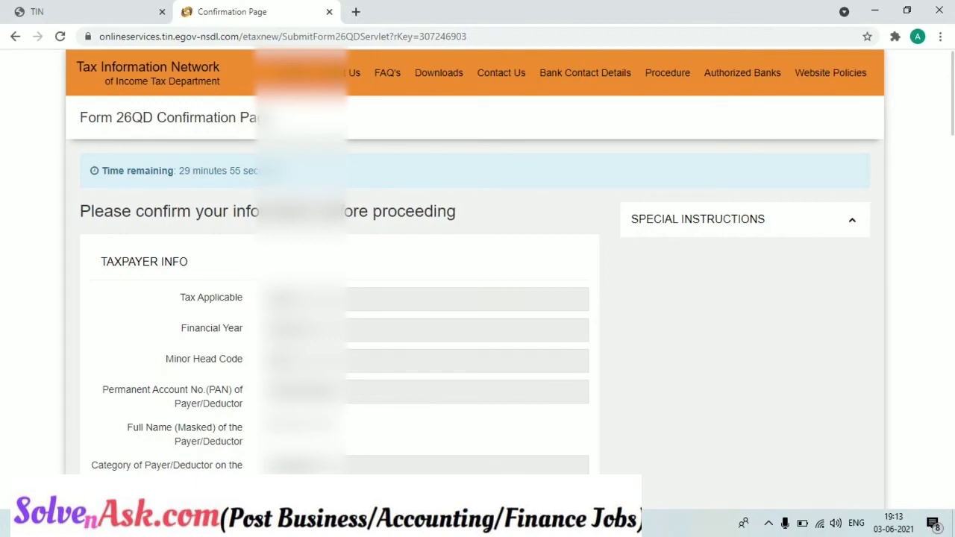
scroll(477, 261, "down", 2)
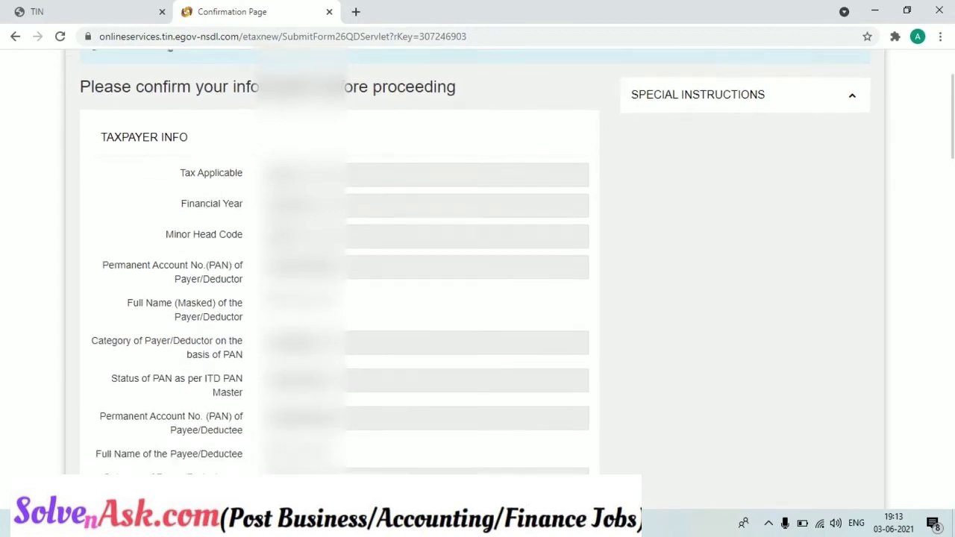
scroll(477, 261, "down", 3)
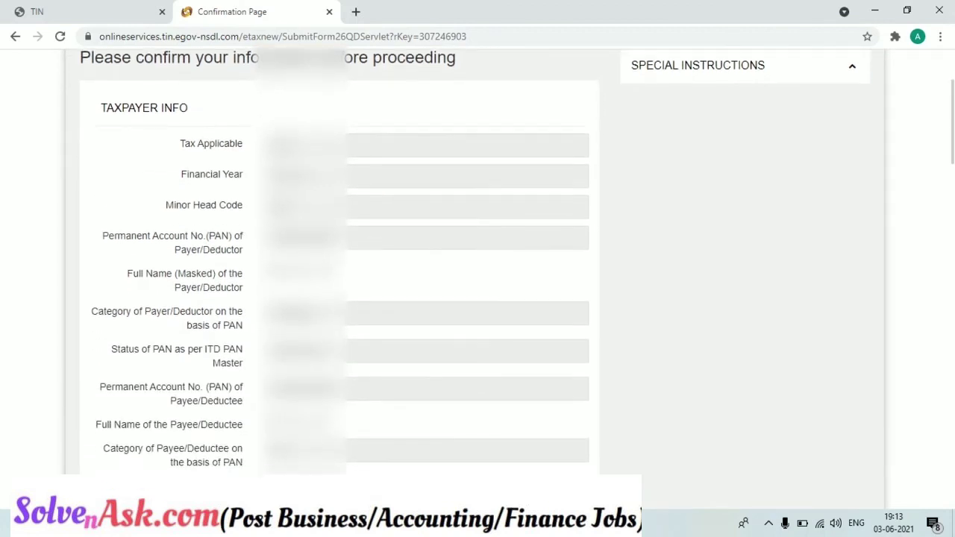
left_click_drag(953, 123, 948, 284)
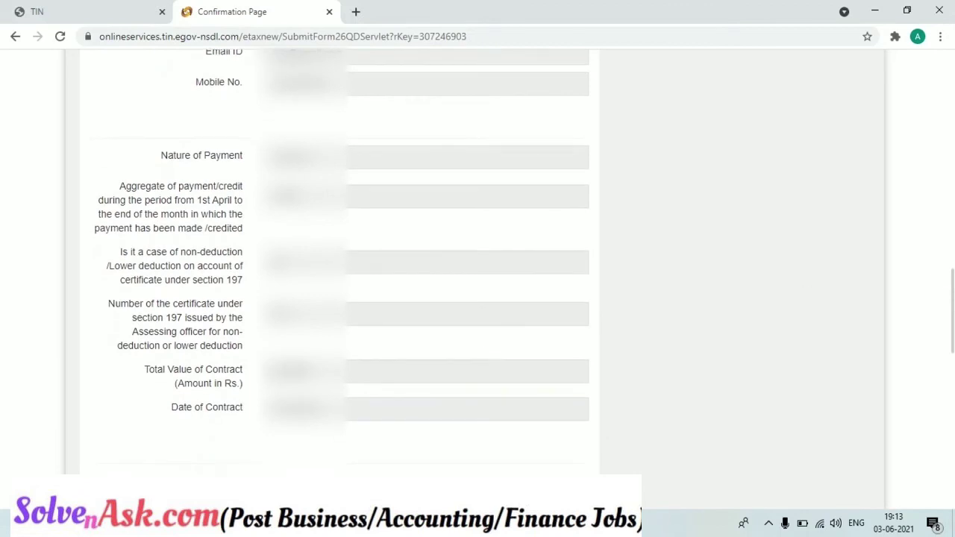
- Check the contract value, tick 'I agree' and confirm the challan
double_click(300, 372)
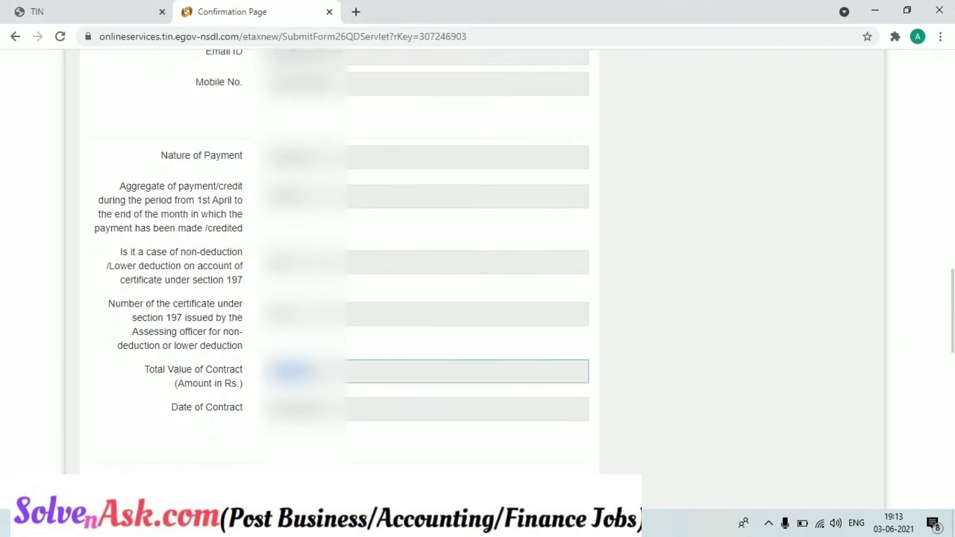
left_click_drag(952, 327, 951, 477)
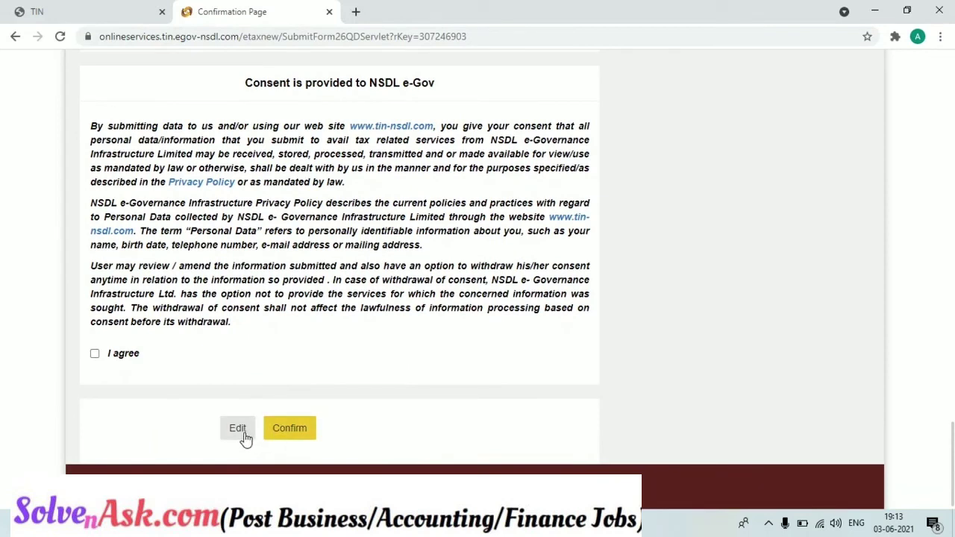
left_click(95, 355)
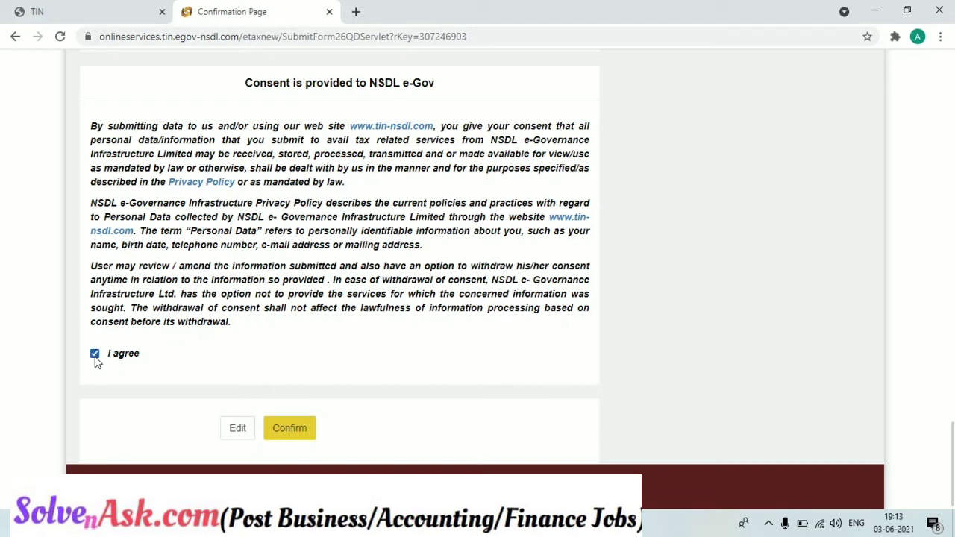
left_click(278, 428)
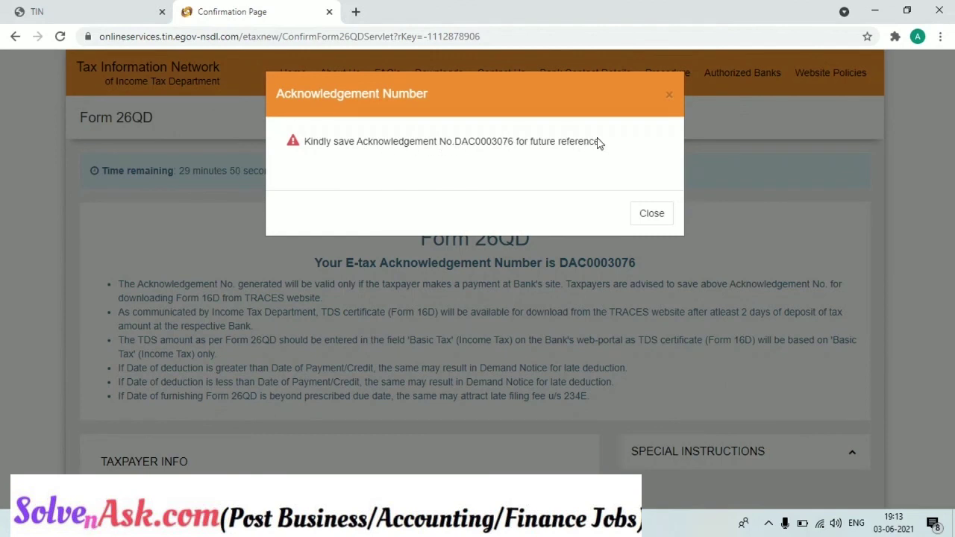
- Dismiss the acknowledgement notice and submit the 2000.00 Canara Bank challan to the bank
left_click(650, 216)
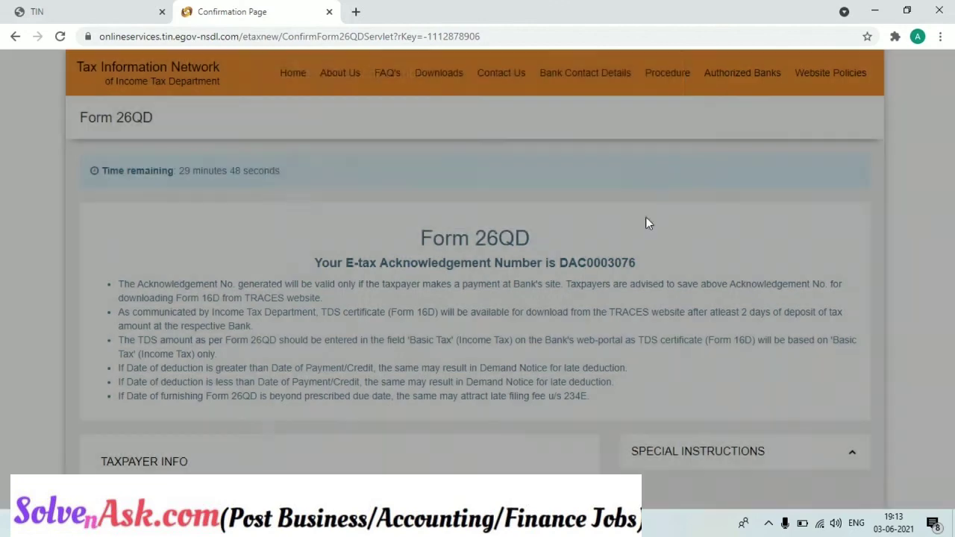
scroll(478, 298, "down", 15)
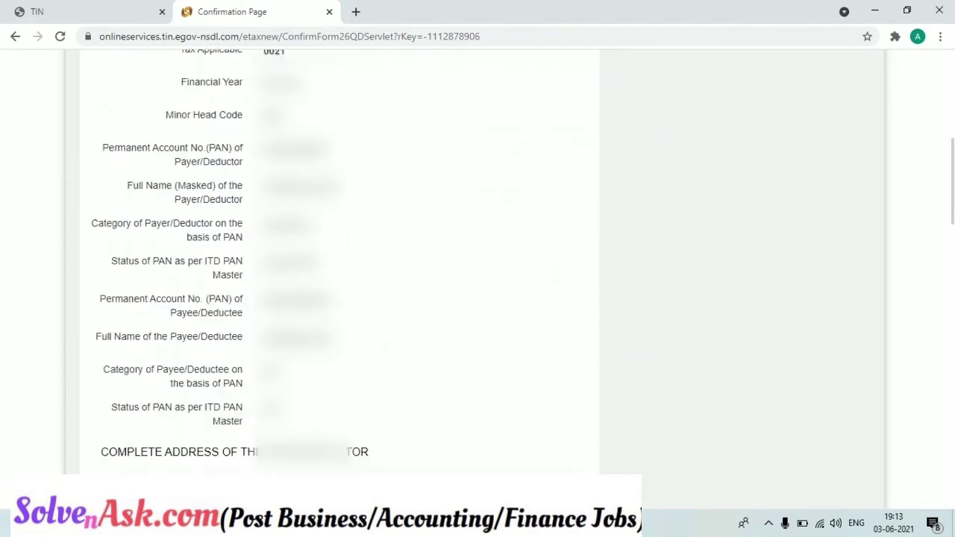
left_click_drag(953, 300, 932, 522)
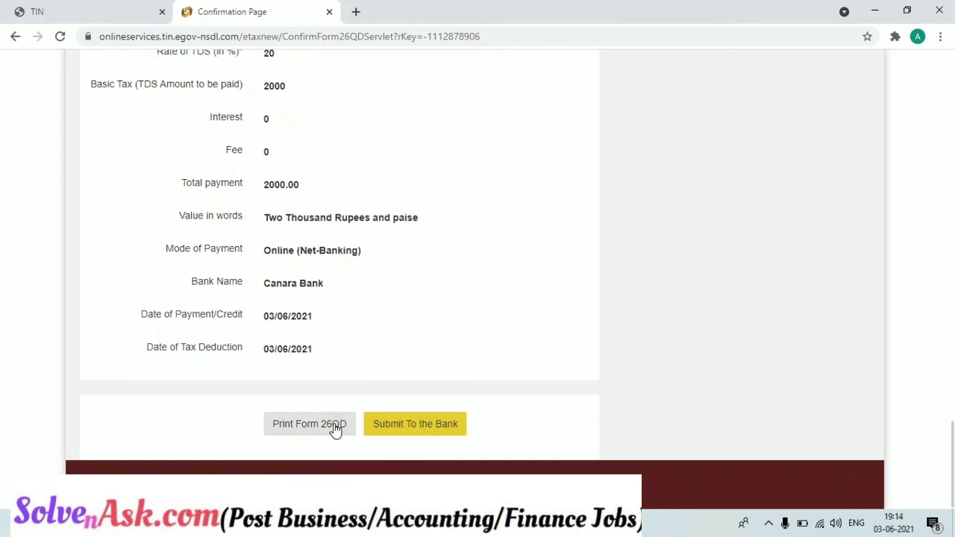
left_click(384, 430)
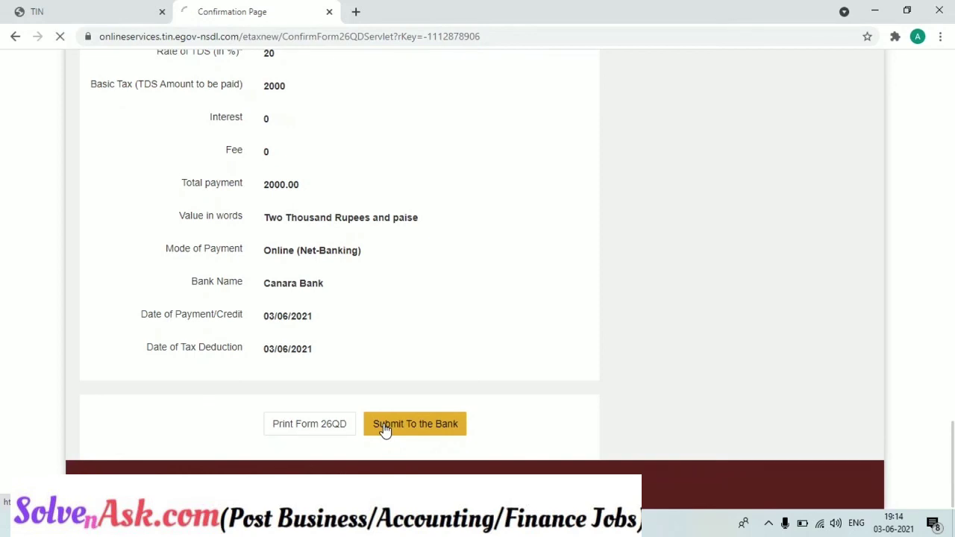